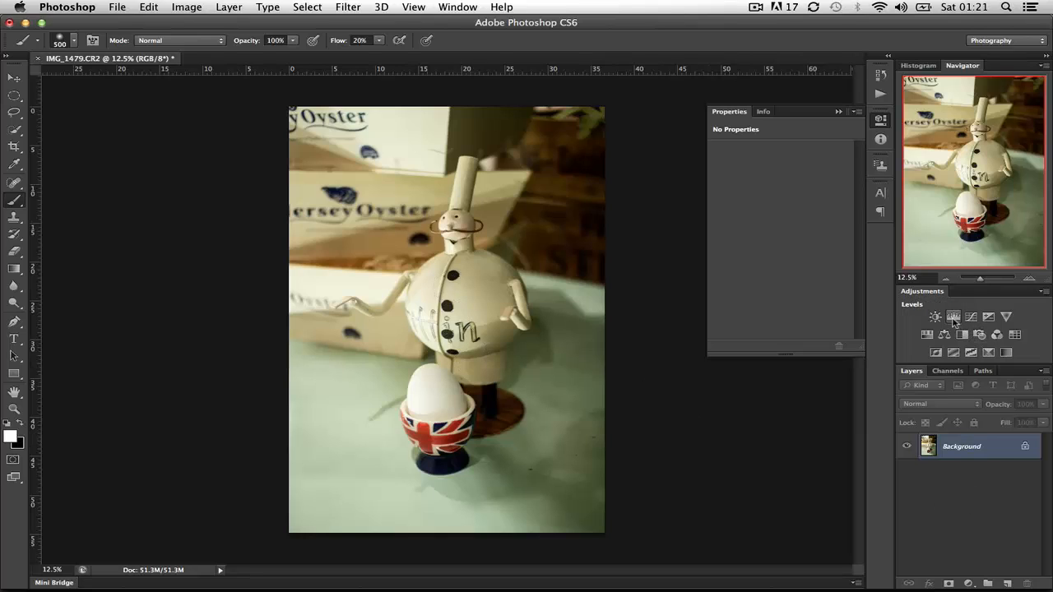
# - Add a Brightness/Contrast adjustment layer with brightness -88 and contrast 100
pyautogui.click(940, 319)
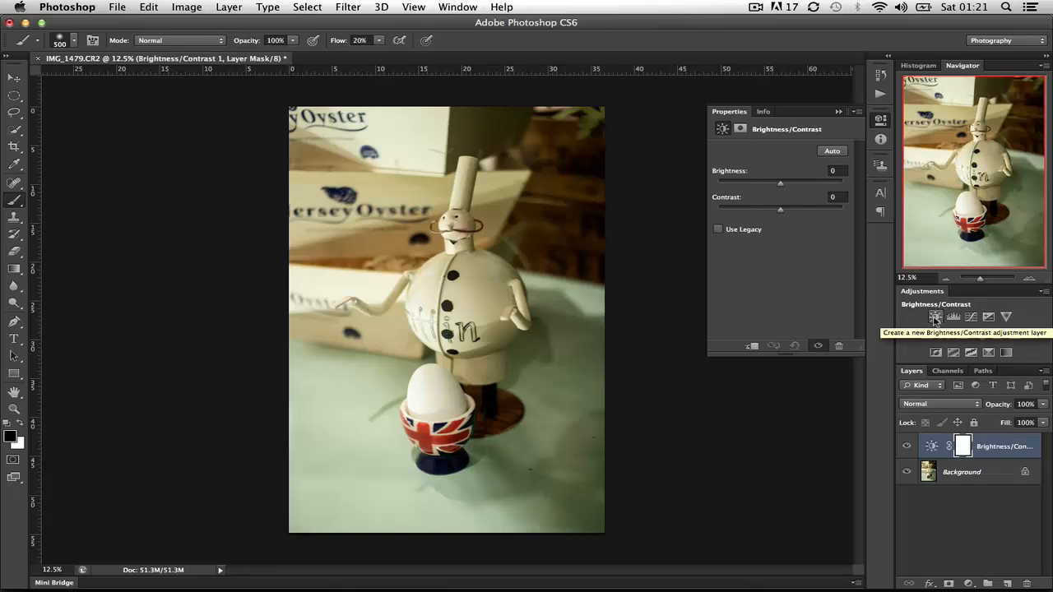
pyautogui.click(832, 169)
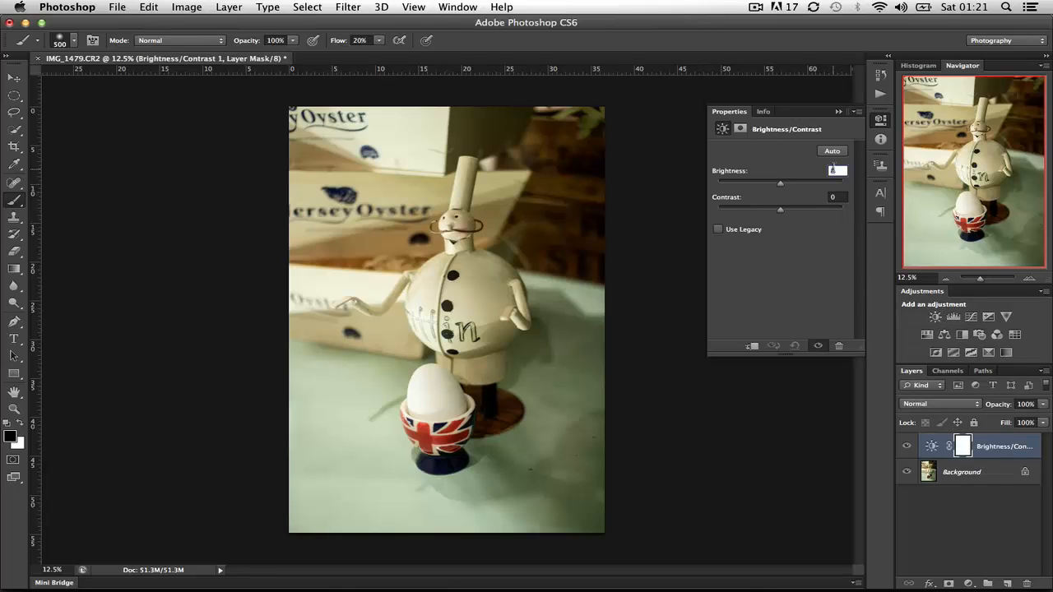
pyautogui.moveTo(781, 187); pyautogui.dragTo(745, 187)
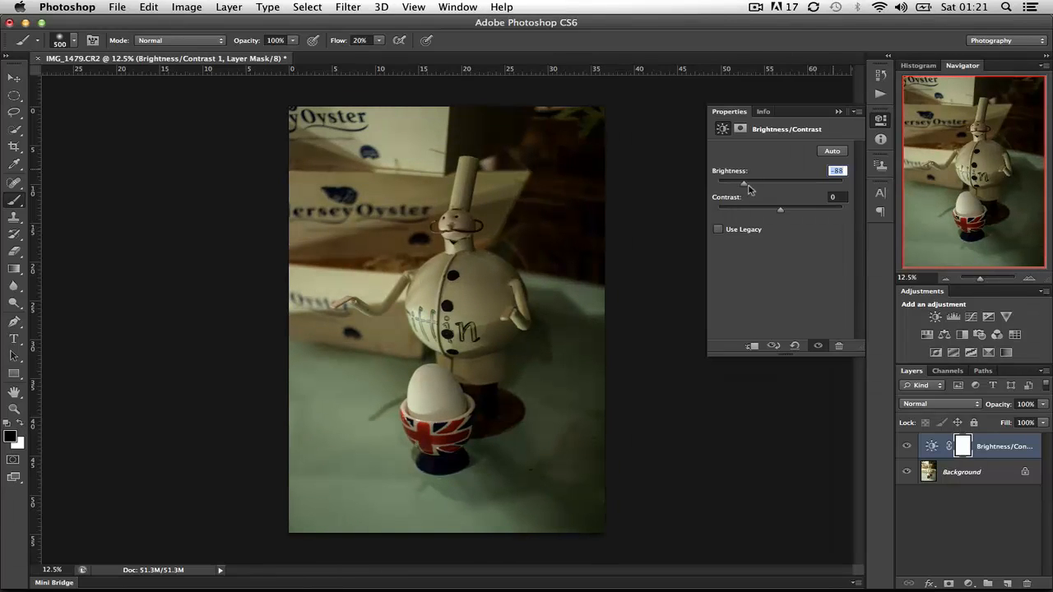
pyautogui.moveTo(783, 213); pyautogui.dragTo(862, 211)
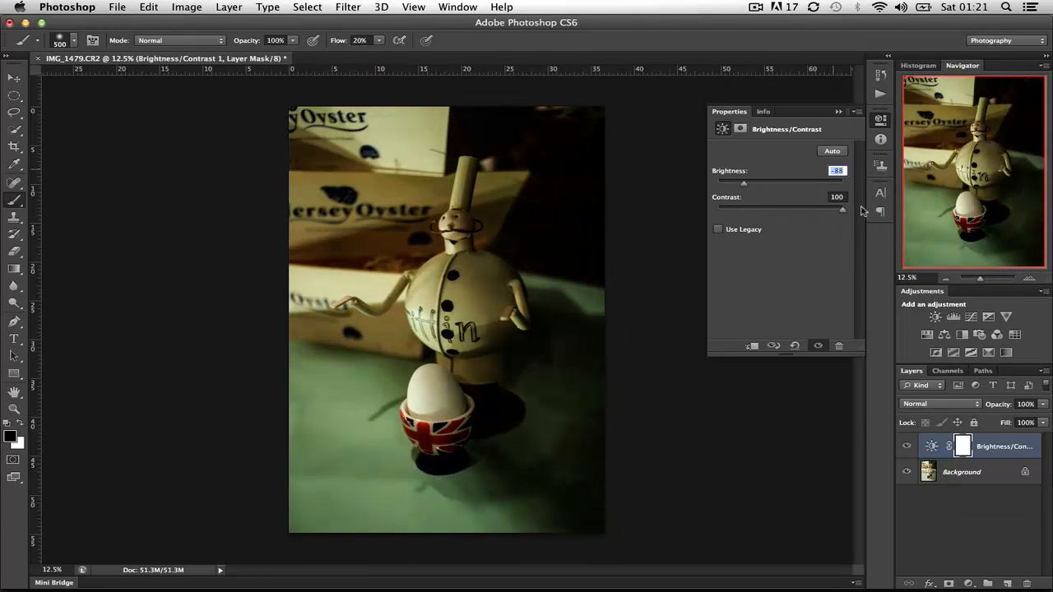
# - Duplicate the Brightness/Contrast layer twice and hide the two upper copies
pyautogui.click(1018, 461)
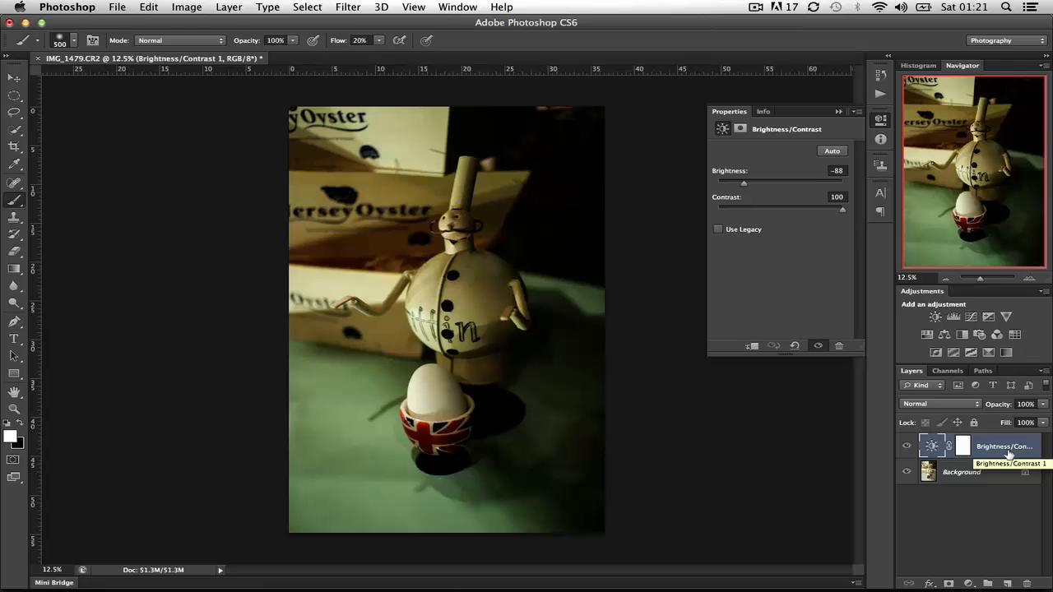
pyautogui.press('super+j')
pyautogui.press('super+j')
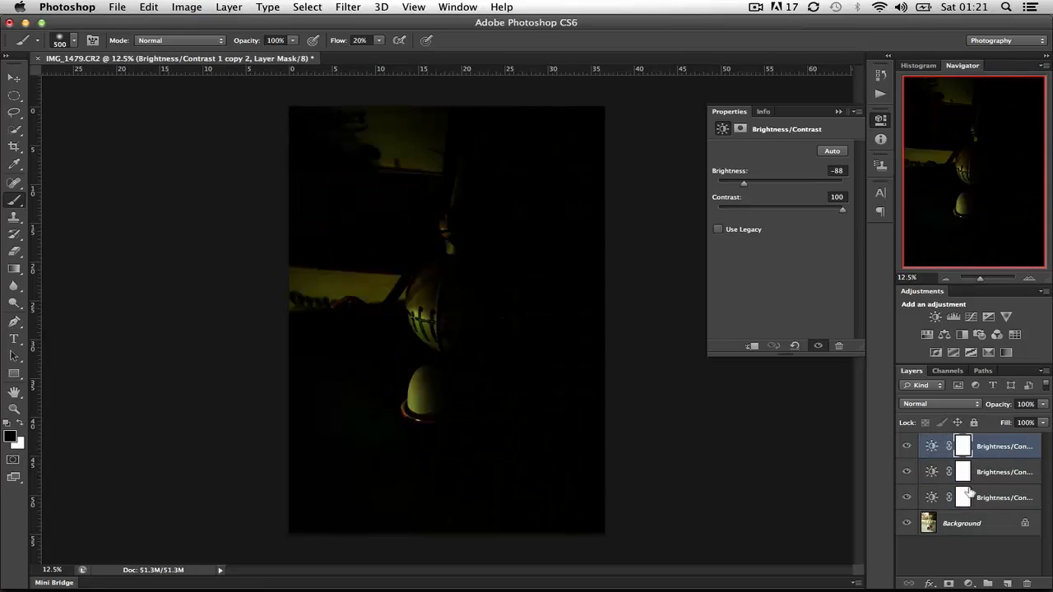
pyautogui.click(906, 471)
pyautogui.click(906, 445)
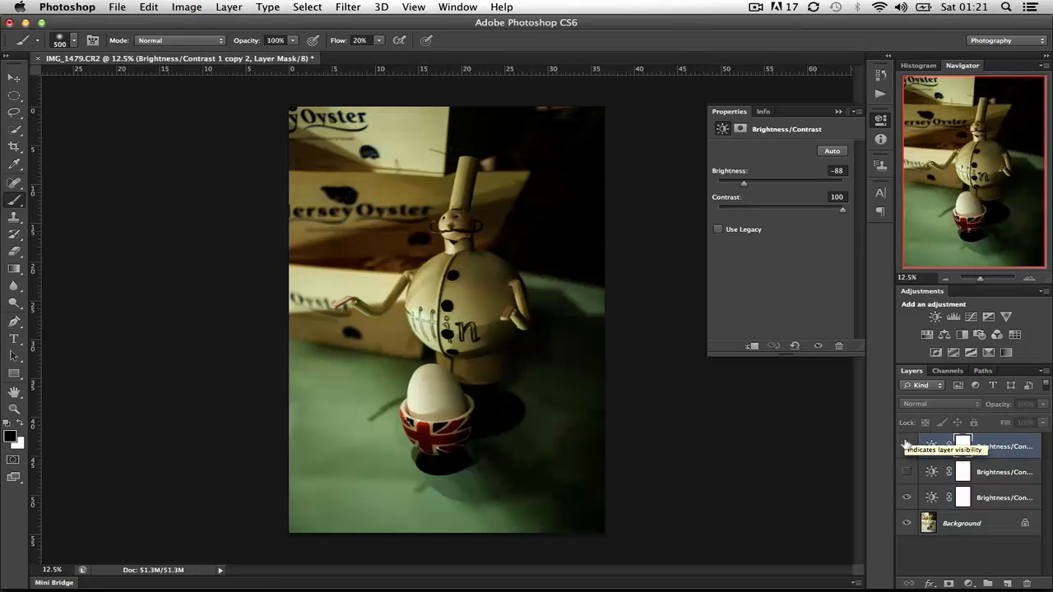
# - Set the lowest Brightness/Contrast layer's blend mode to Luminosity
pyautogui.click(1011, 508)
pyautogui.click(942, 406)
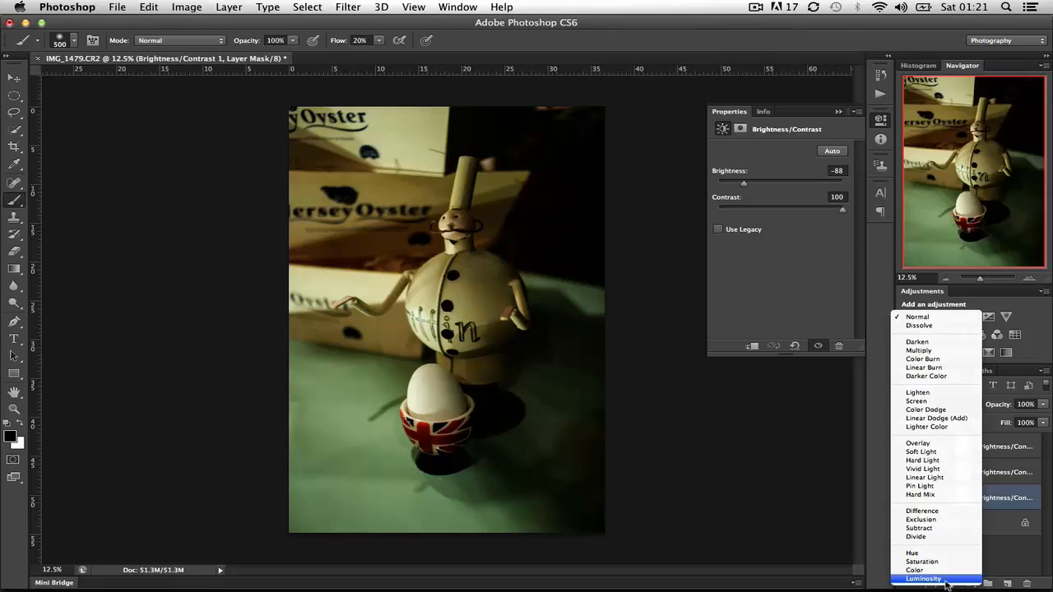
pyautogui.click(940, 580)
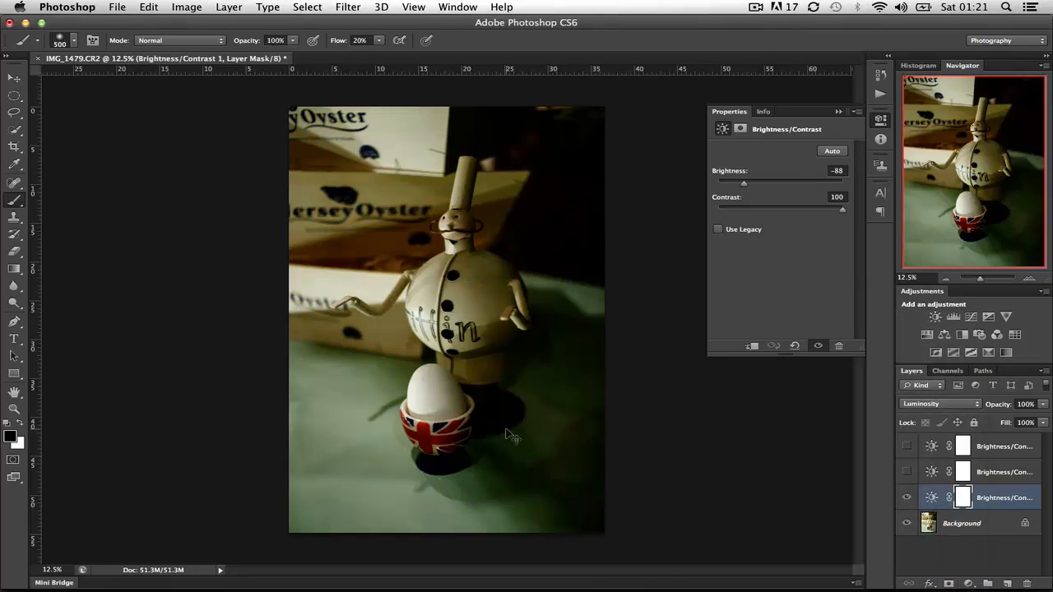
# - Compare the Normal and Luminosity blend modes up close on the egg, the figure and the background boxes, ending on Luminosity
pyautogui.press('super+equal')
pyautogui.press('super+equal')
pyautogui.press('super+equal')
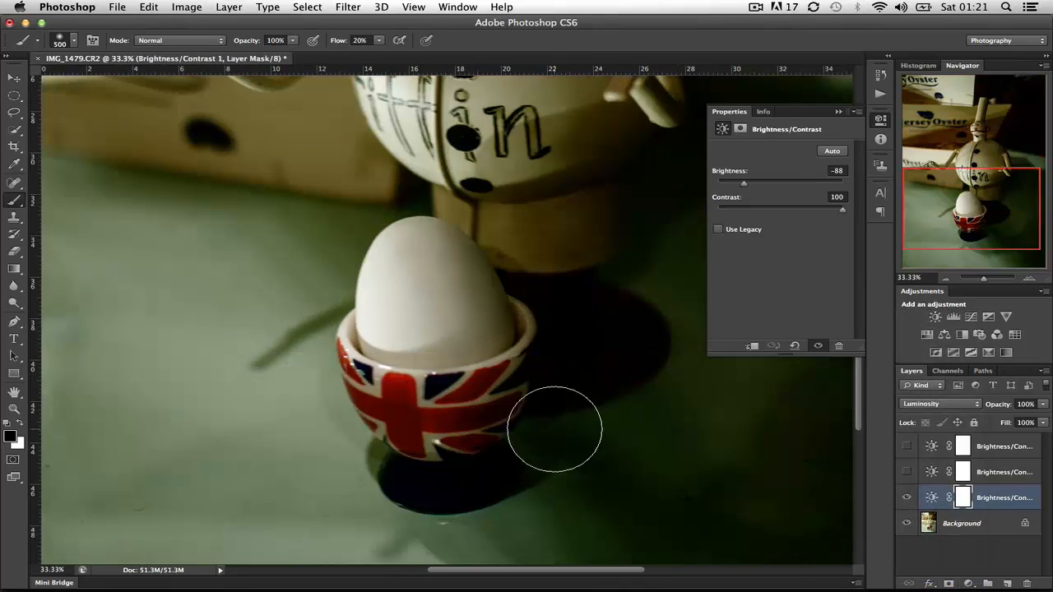
pyautogui.click(945, 406)
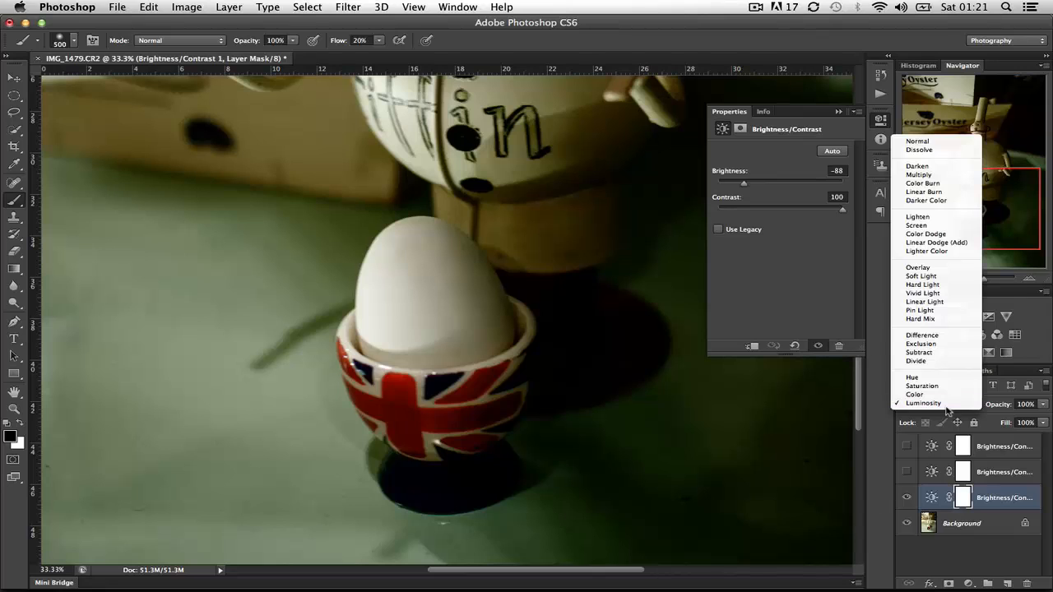
pyautogui.click(951, 404)
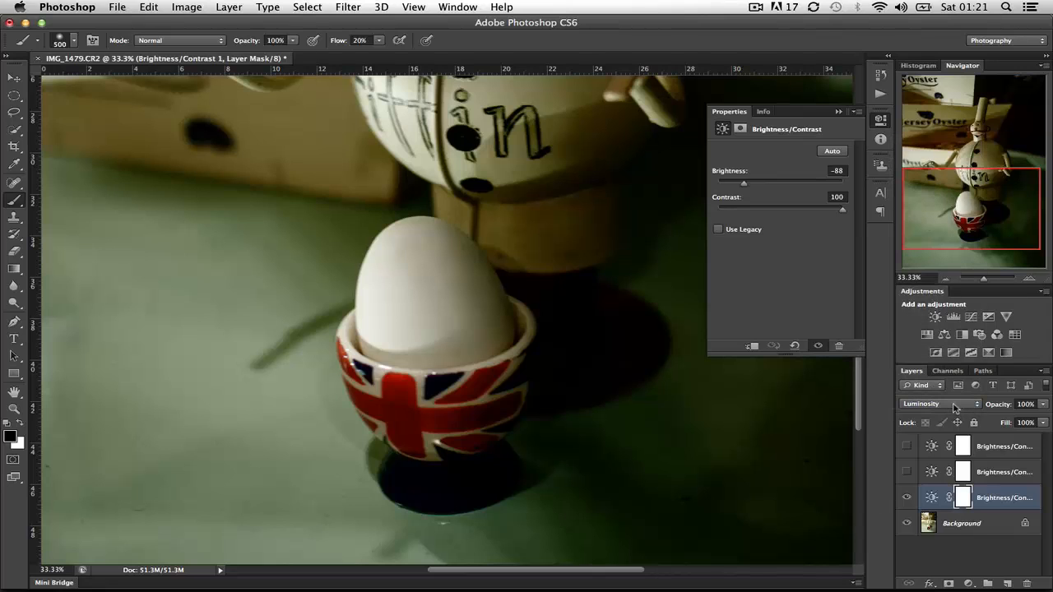
pyautogui.press('super+z')
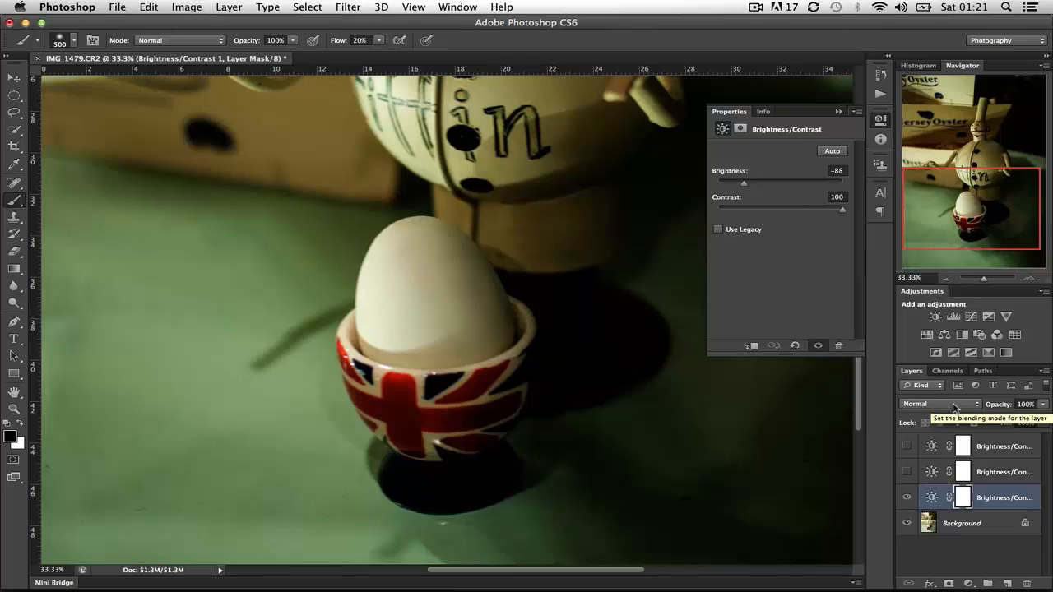
pyautogui.press('super+z')
pyautogui.press('super+z')
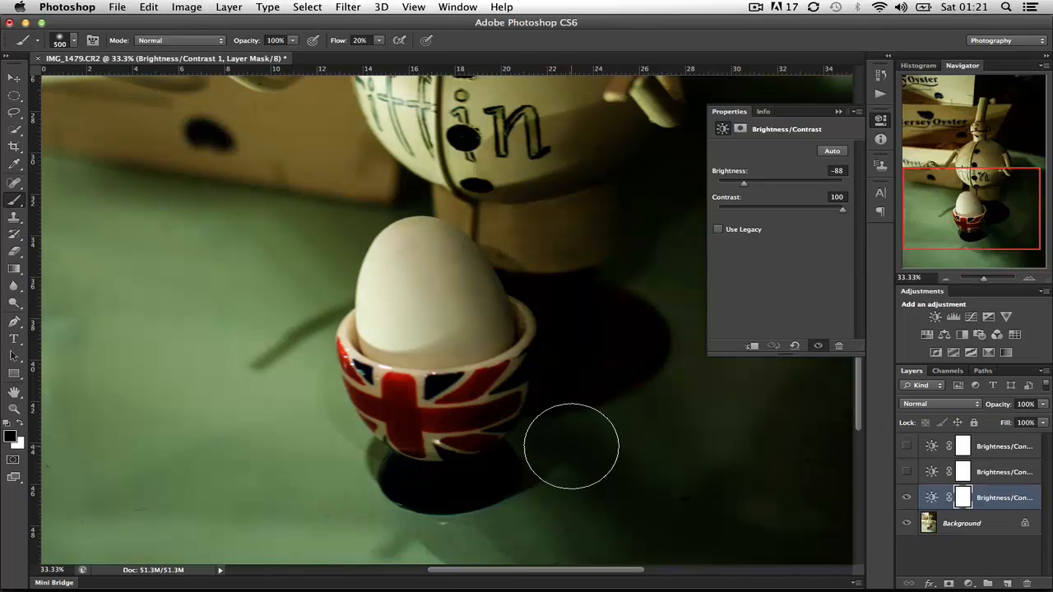
pyautogui.scroll(5, 514, 411)
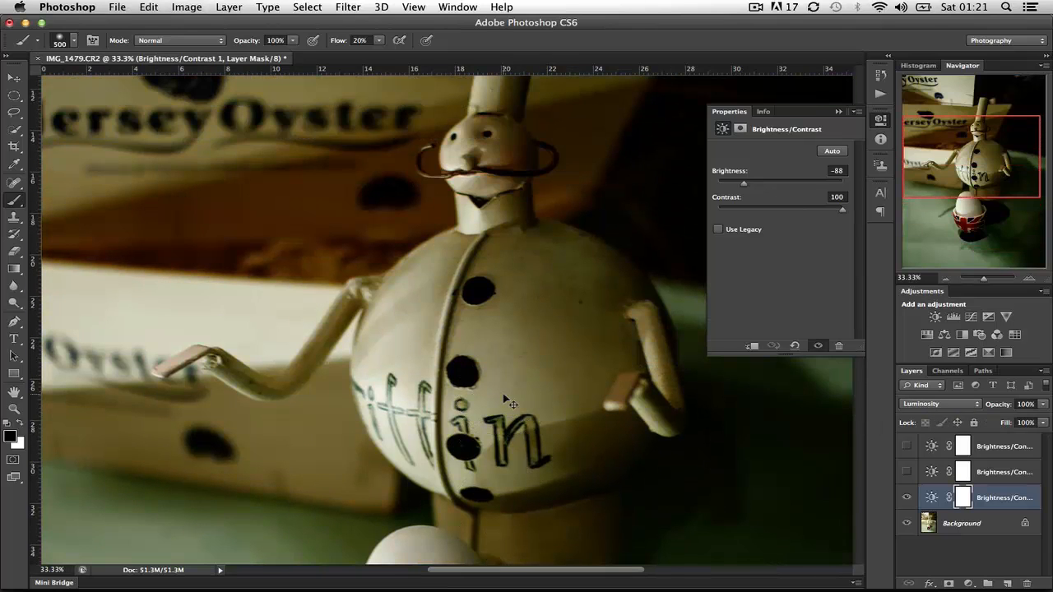
pyautogui.press('super+z')
pyautogui.hscroll(-8, 416, 416)
pyautogui.press('super+z')
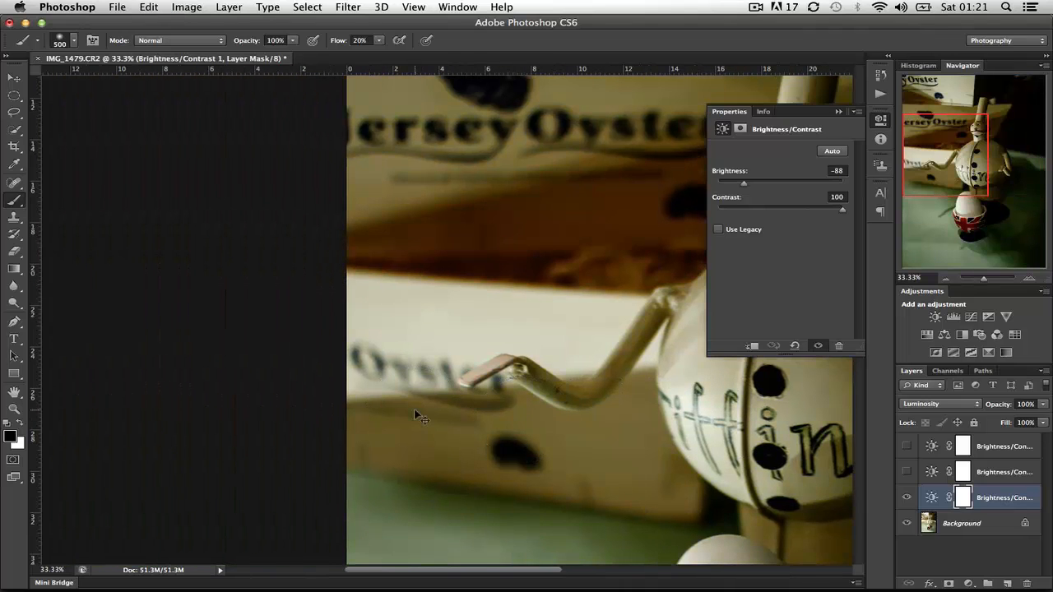
pyautogui.scroll(-6, 414, 412)
pyautogui.hscroll(5, 413, 411)
pyautogui.press('super+z')
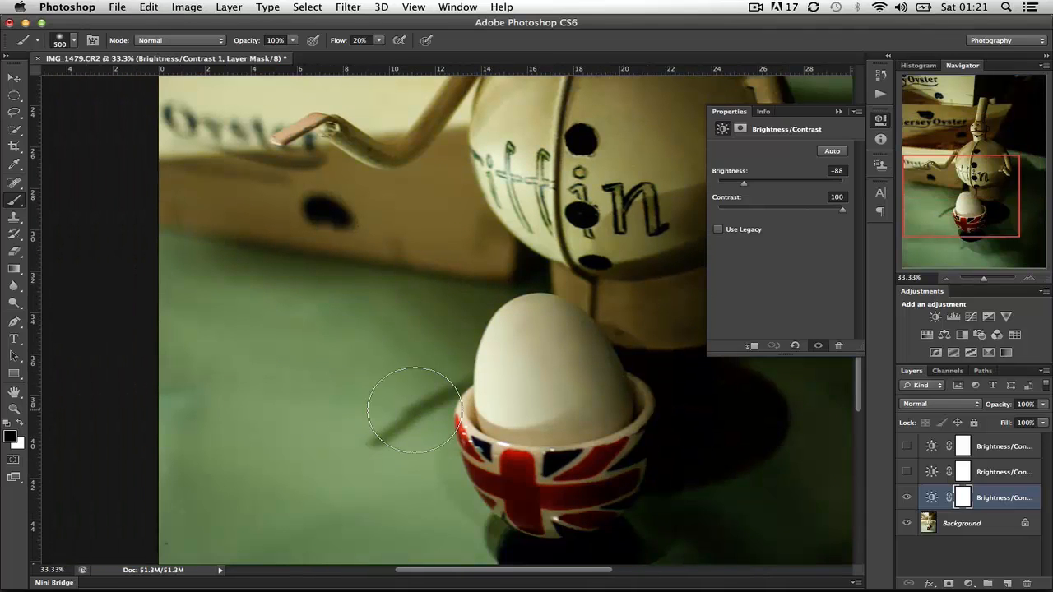
pyautogui.scroll(-5, 414, 408)
pyautogui.hscroll(3, 414, 408)
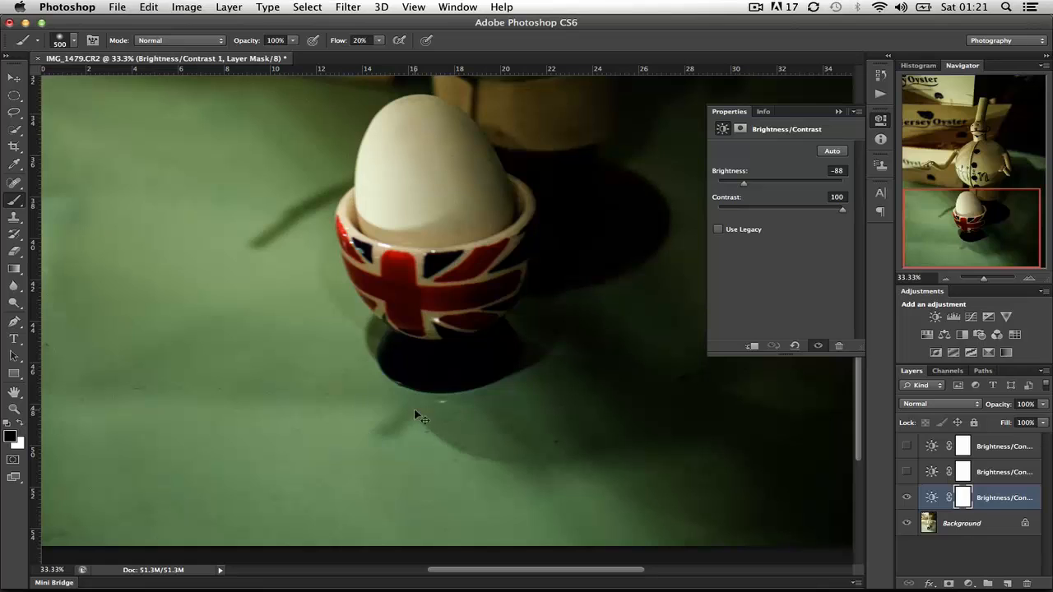
pyautogui.scroll(5, 413, 408)
pyautogui.press('shift+super+z')
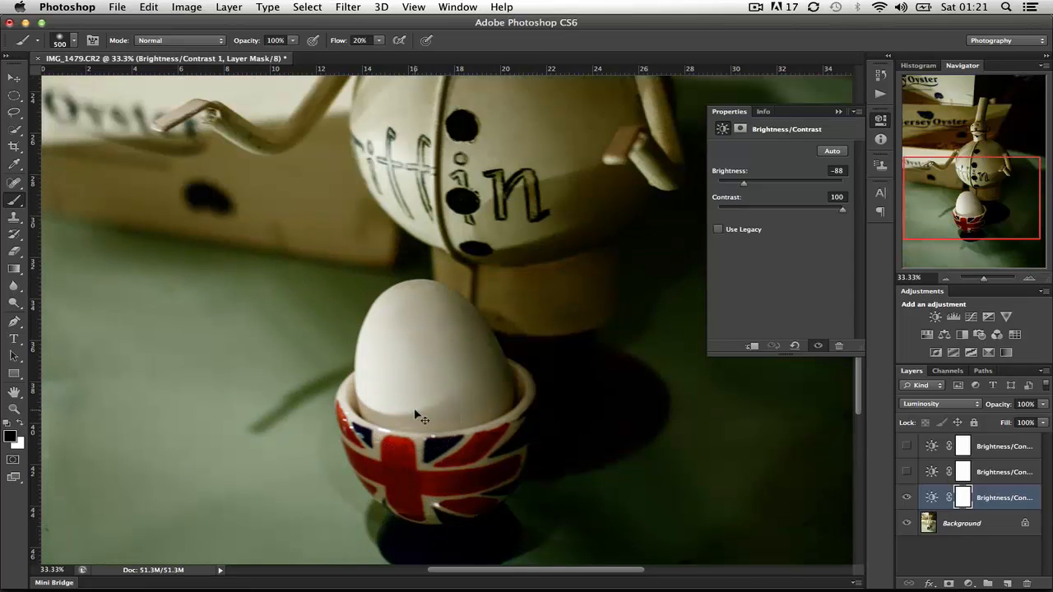
pyautogui.scroll(5, 414, 408)
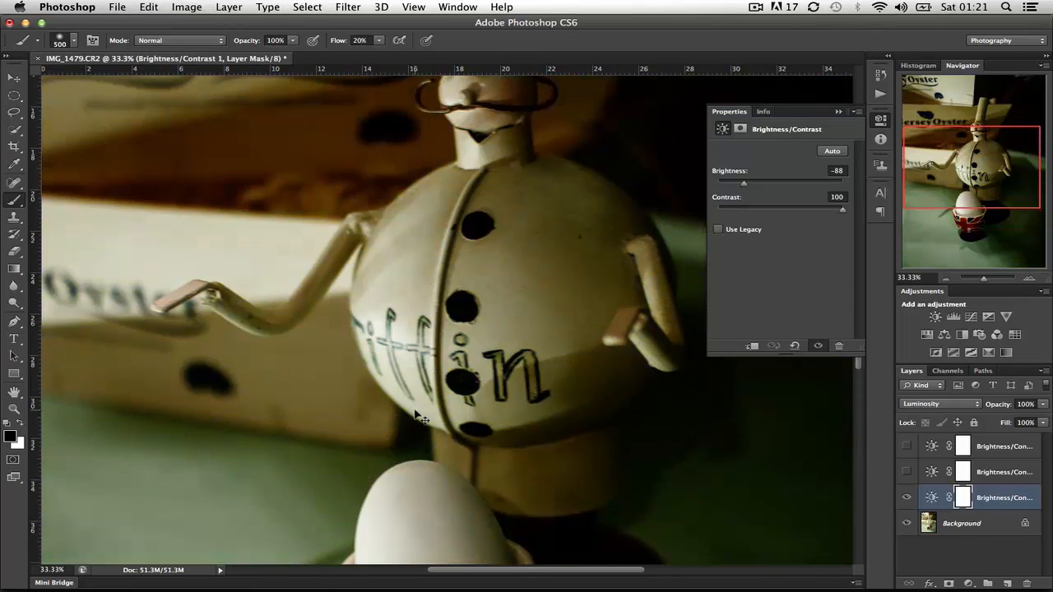
pyautogui.scroll(5, 419, 418)
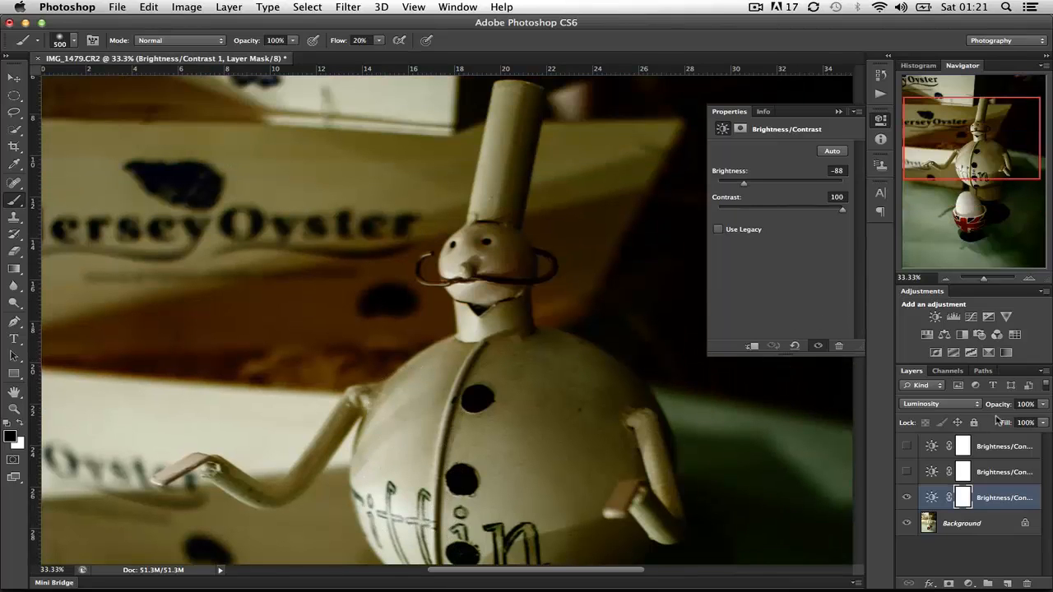
# - Set the Luminosity layer's opacity to 56% and toggle its visibility to compare the image before and after
pyautogui.click(1031, 403)
pyautogui.write('56')
pyautogui.press('Return')
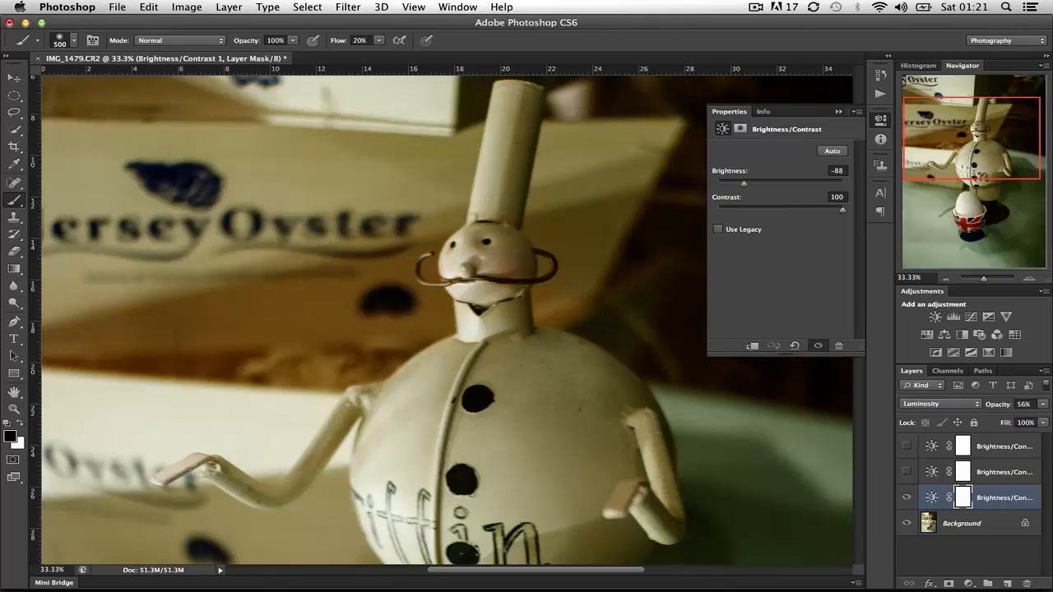
pyautogui.moveTo(670, 568)
pyautogui.scroll(-5, 630, 415)
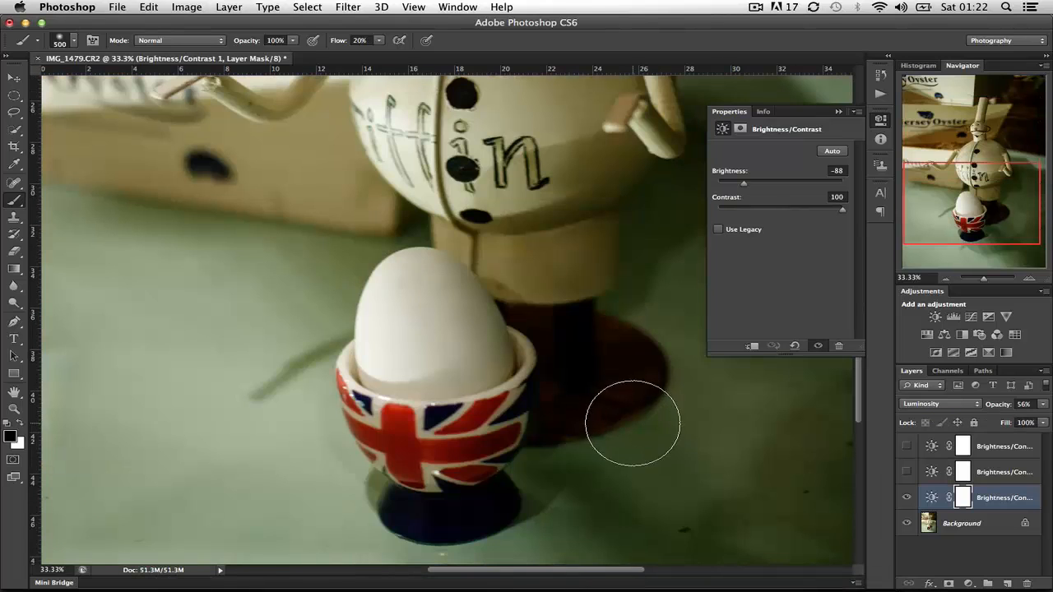
pyautogui.click(906, 498)
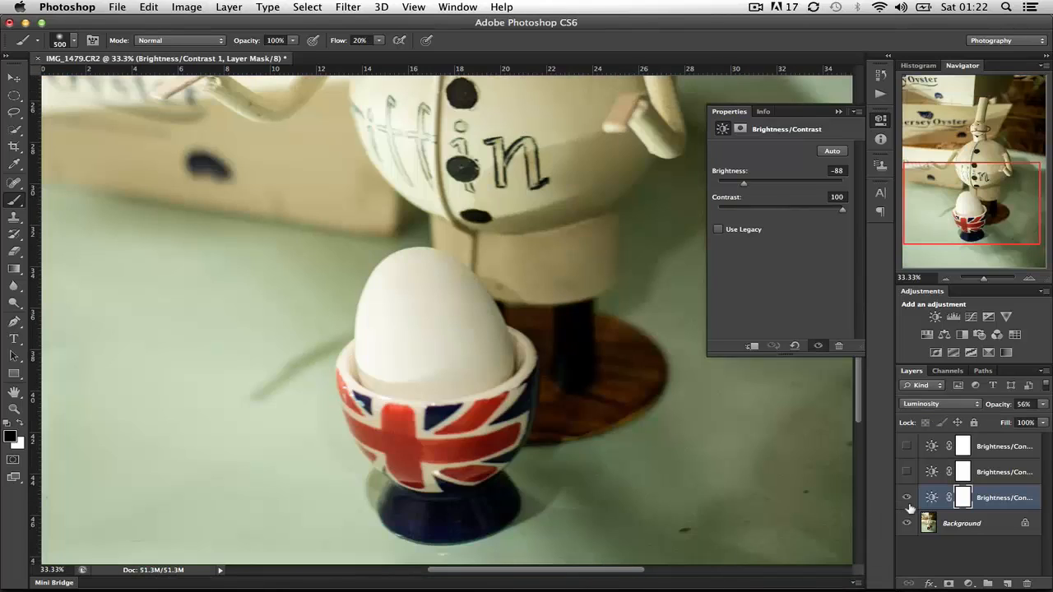
pyautogui.click(906, 497)
pyautogui.scroll(3, 578, 437)
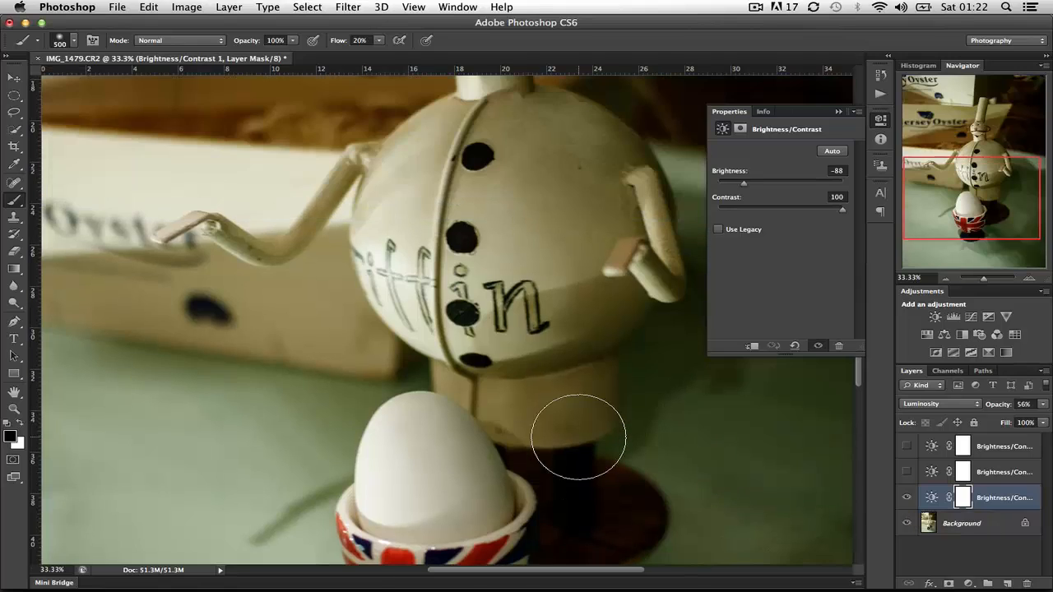
# - Show the middle Brightness/Contrast layer and set its blend mode to Multiply
pyautogui.click(991, 477)
pyautogui.click(906, 472)
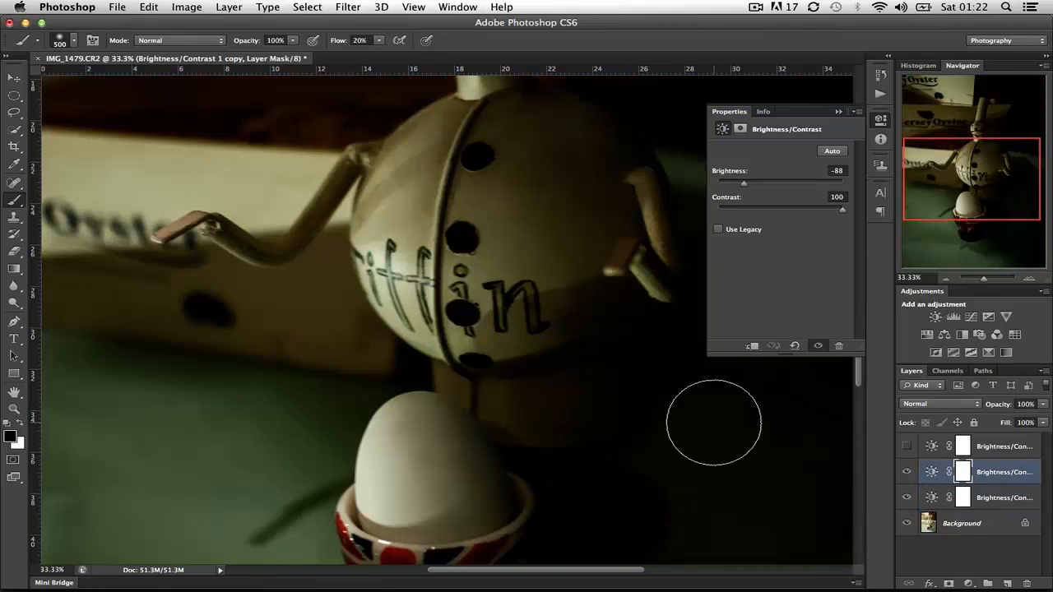
pyautogui.hscroll(10, 713, 422)
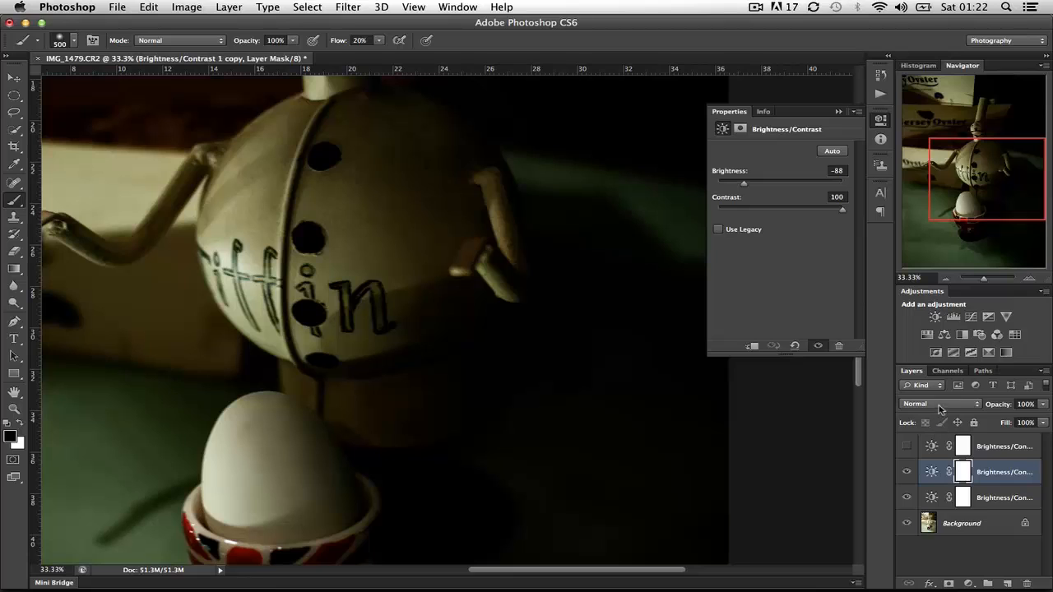
pyautogui.click(939, 407)
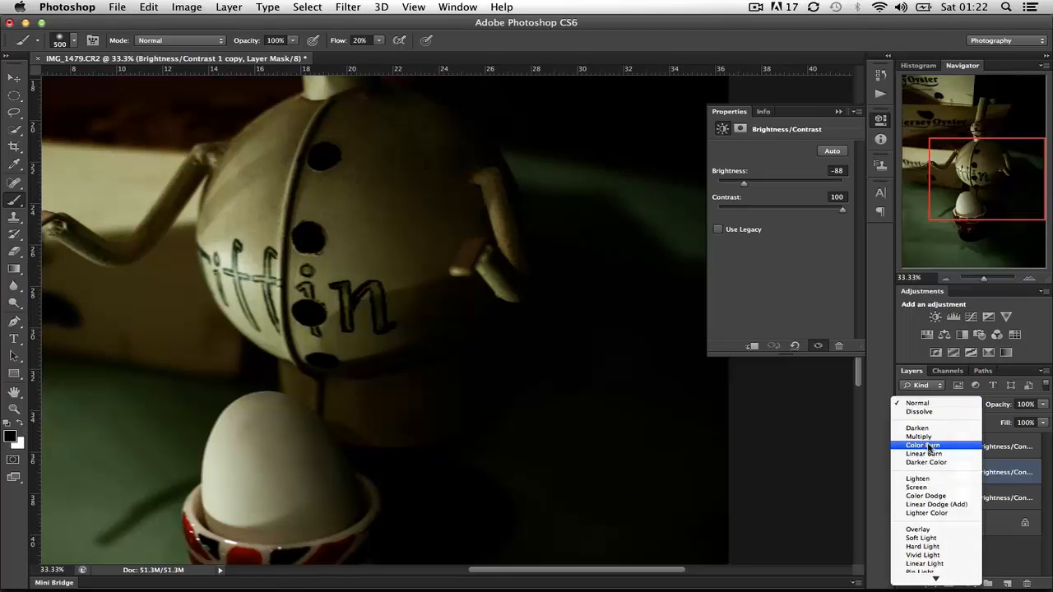
pyautogui.click(919, 437)
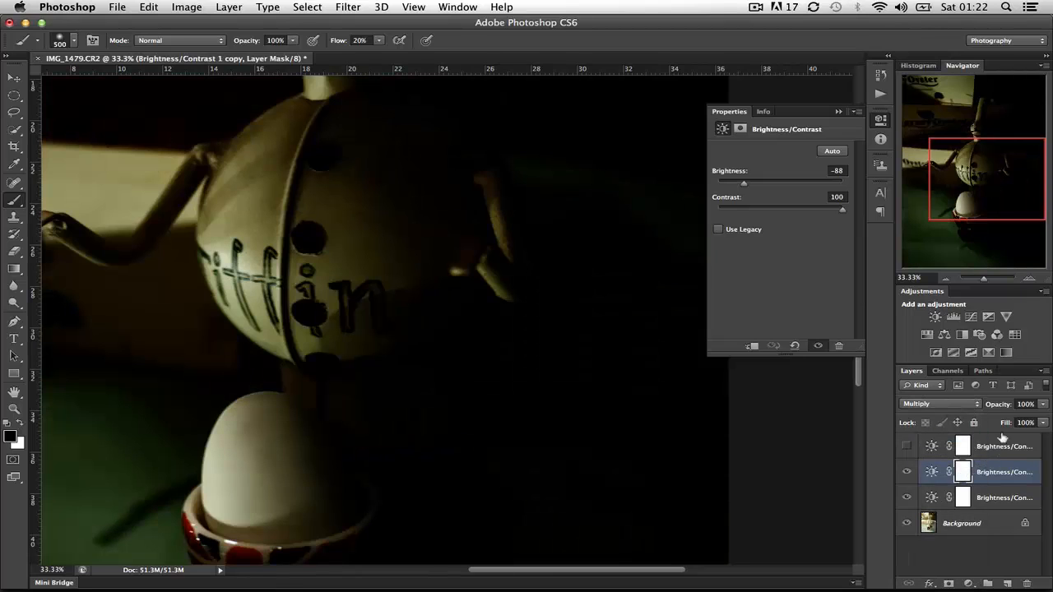
# - Set the Multiply layer's opacity to 50% and toggle its visibility to check its effect on the figure and background
pyautogui.click(1034, 402)
pyautogui.write('50')
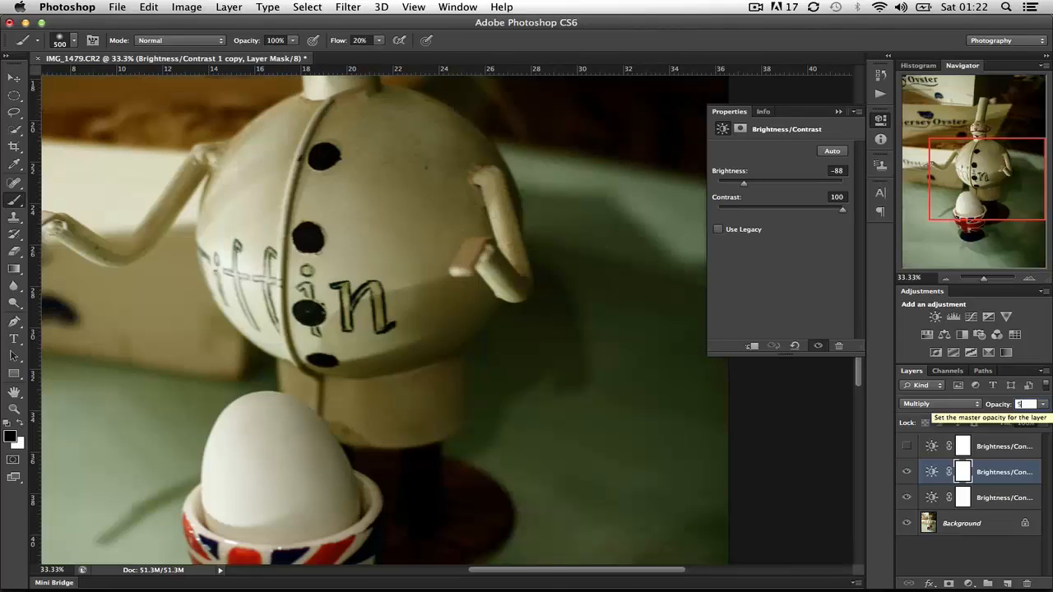
pyautogui.press('Return')
pyautogui.scroll(5, 475, 449)
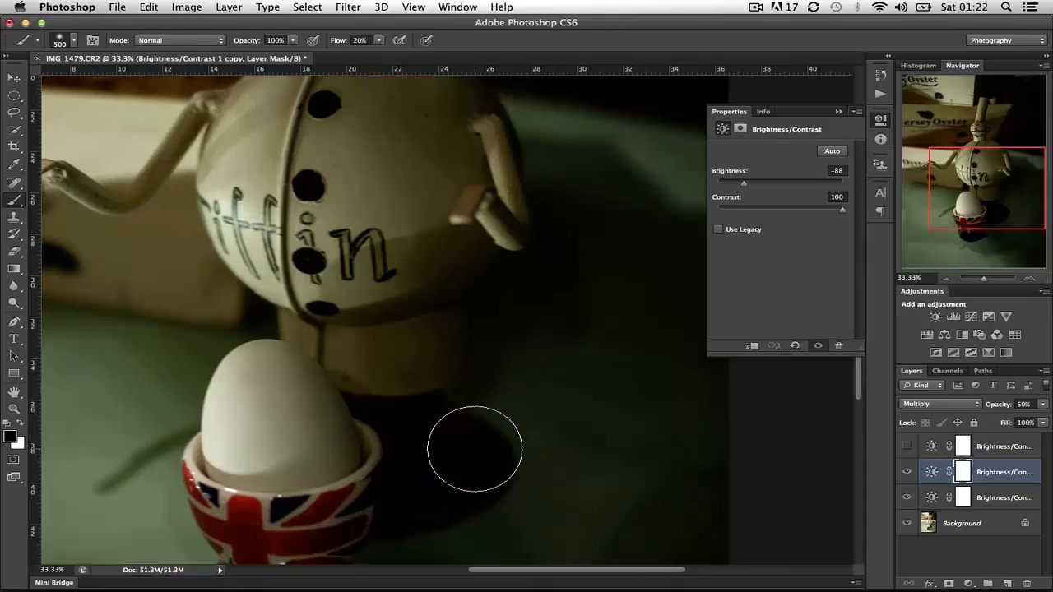
pyautogui.scroll(3, 474, 449)
pyautogui.hscroll(-3, 474, 449)
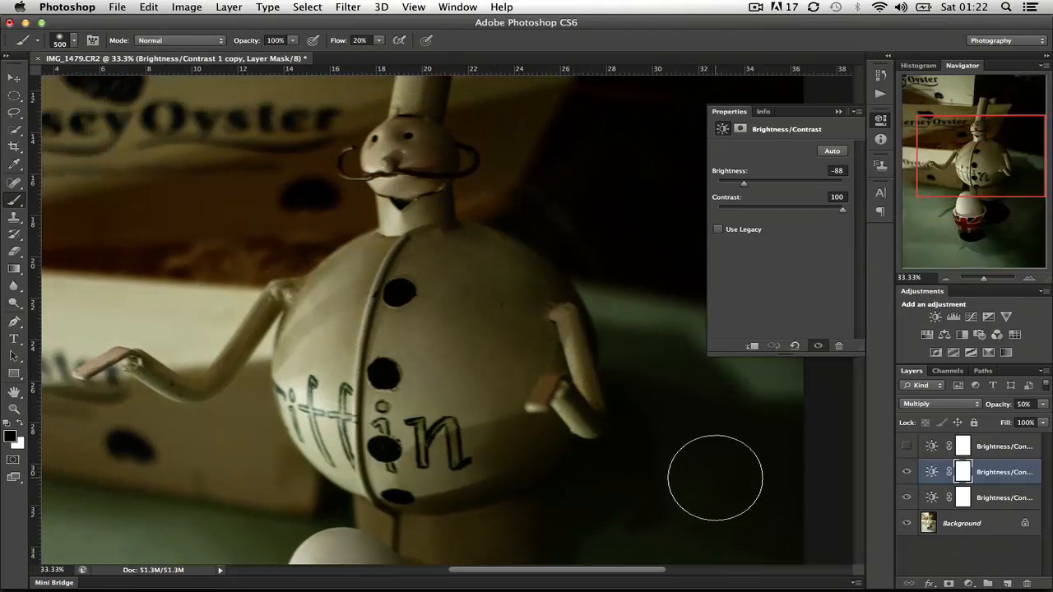
pyautogui.click(907, 474)
pyautogui.click(907, 474)
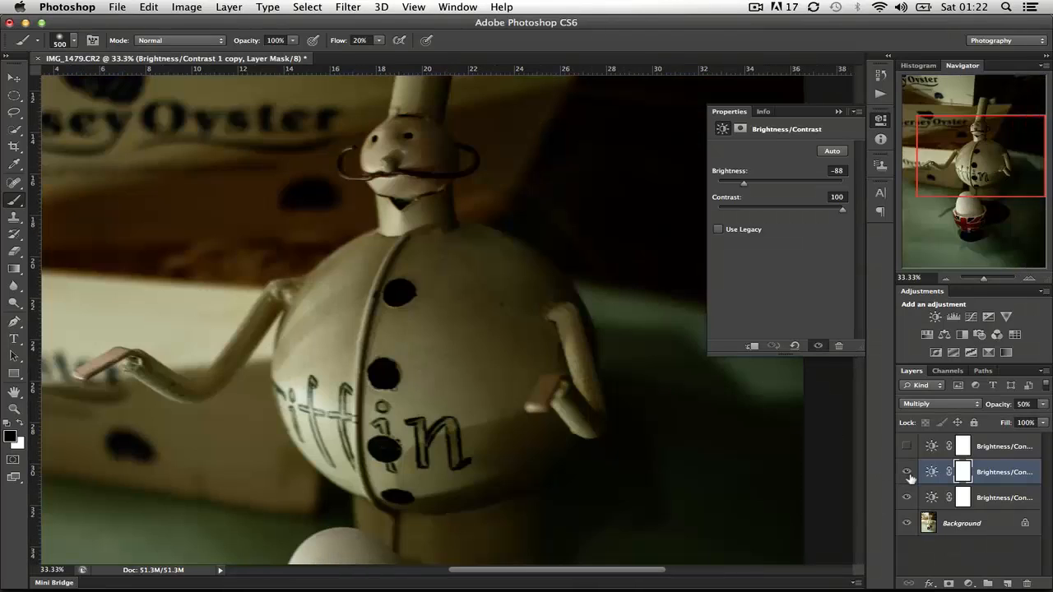
pyautogui.scroll(3, 743, 453)
pyautogui.hscroll(2, 743, 452)
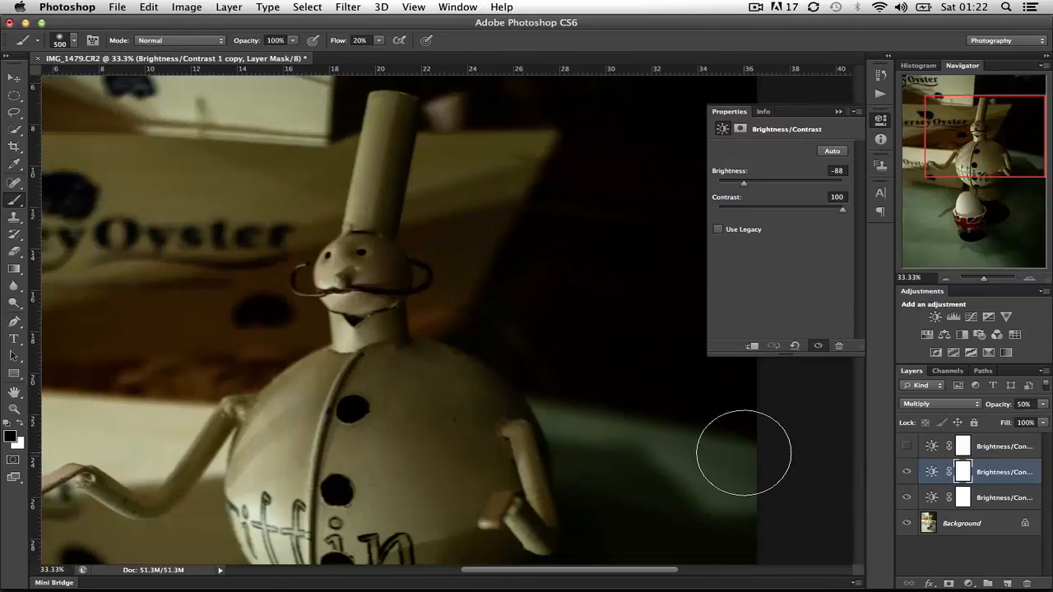
pyautogui.scroll(-2, 744, 453)
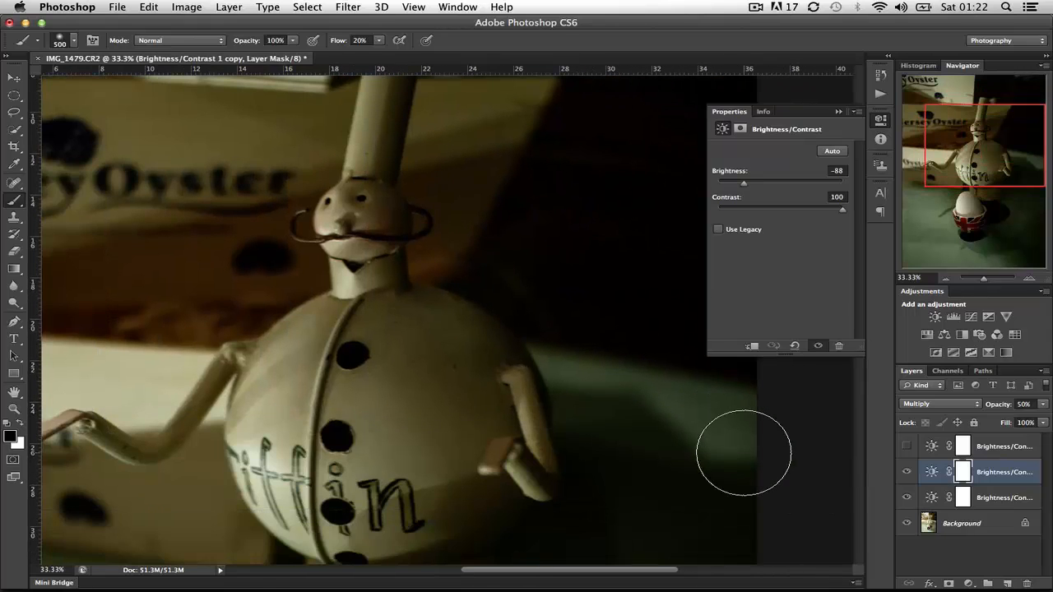
# - Show the uppermost Brightness/Contrast layer and set it to Overlay blend mode at 21% opacity
pyautogui.click(1018, 444)
pyautogui.click(906, 447)
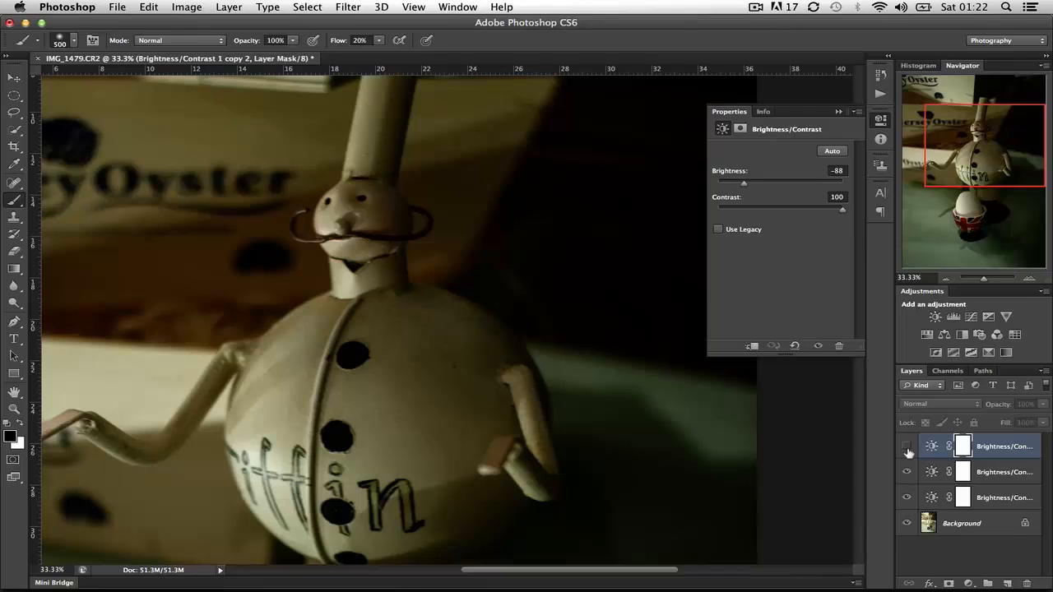
pyautogui.click(906, 448)
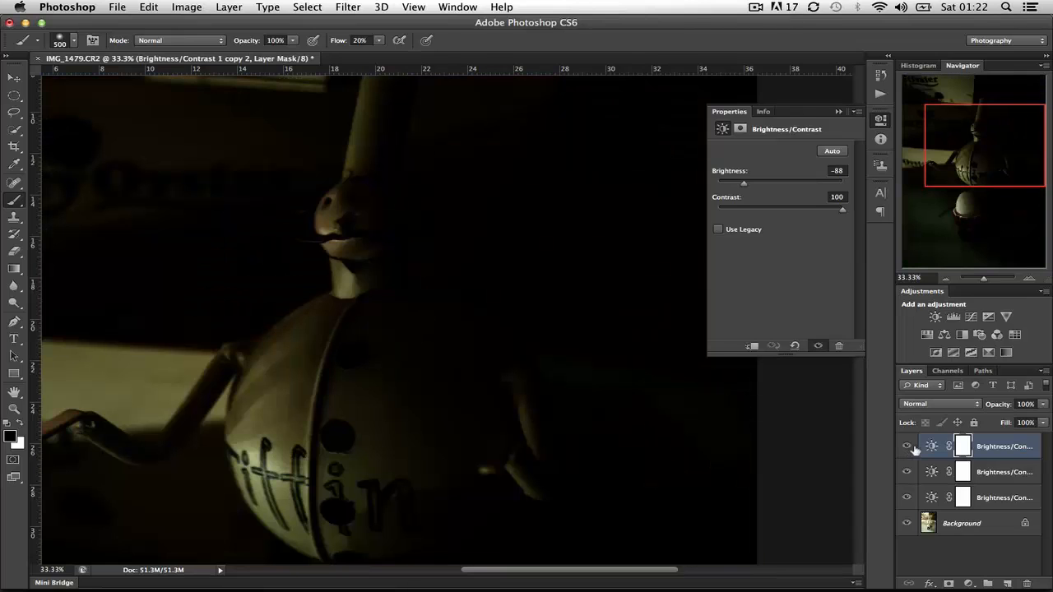
pyautogui.click(950, 404)
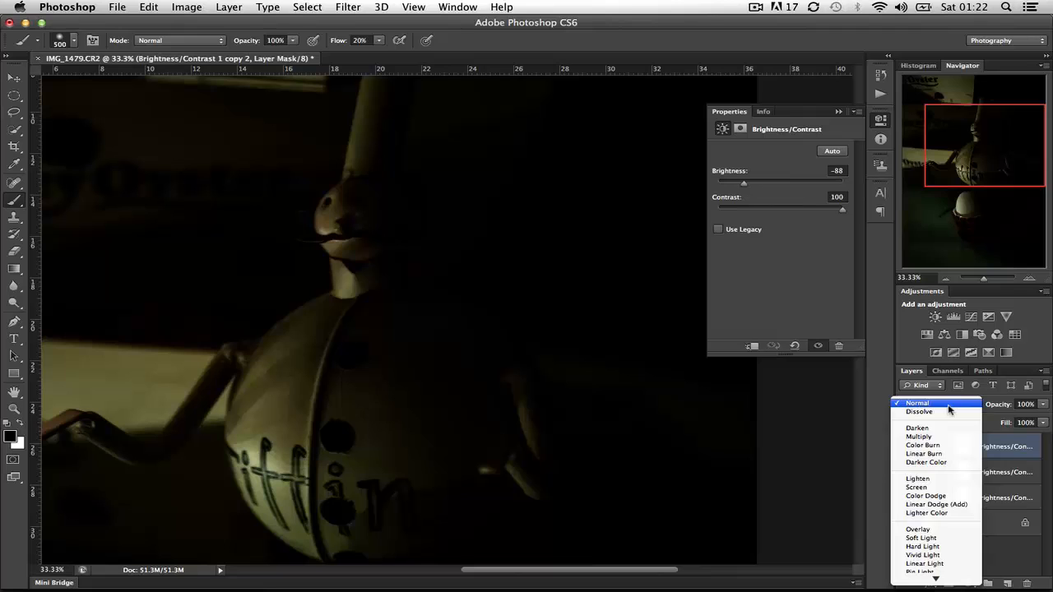
pyautogui.click(937, 530)
pyautogui.click(1043, 406)
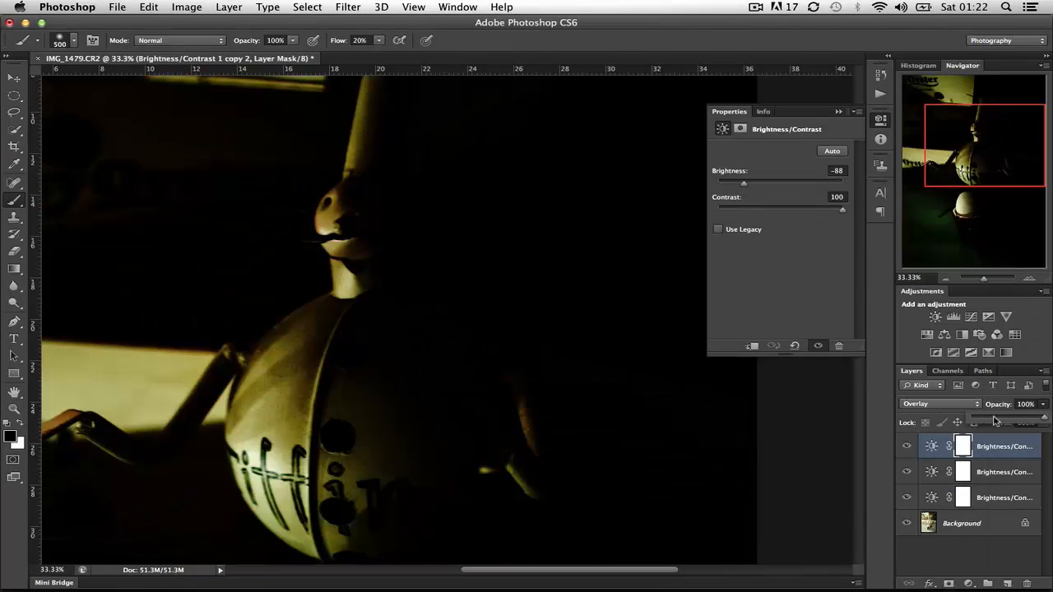
pyautogui.moveTo(995, 421); pyautogui.dragTo(988, 421)
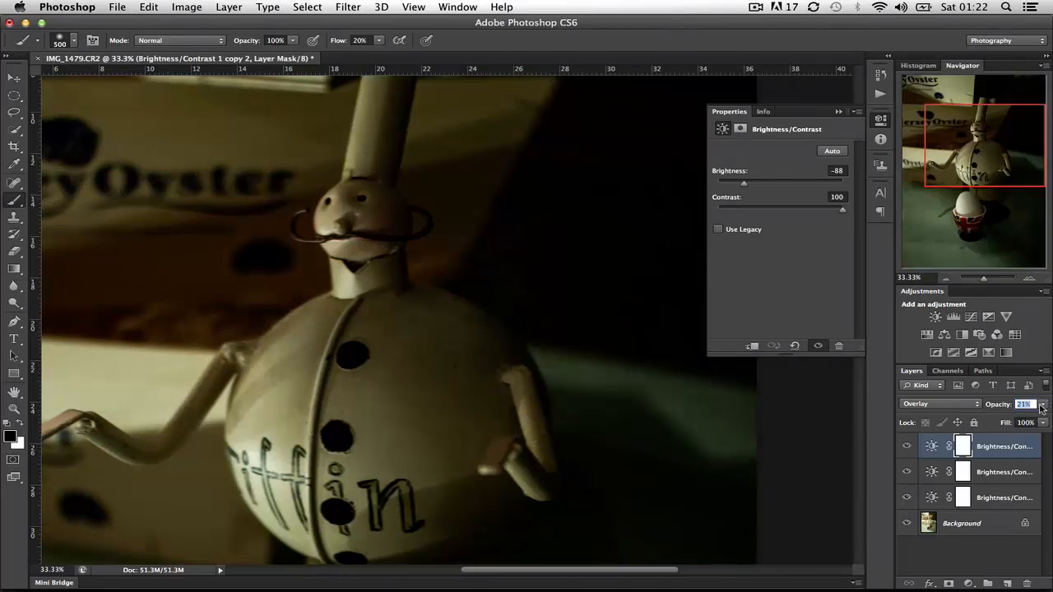
# - Toggle the Overlay layer's visibility to compare its effect, and inspect the egg, the figure and the background boxes
pyautogui.click(906, 446)
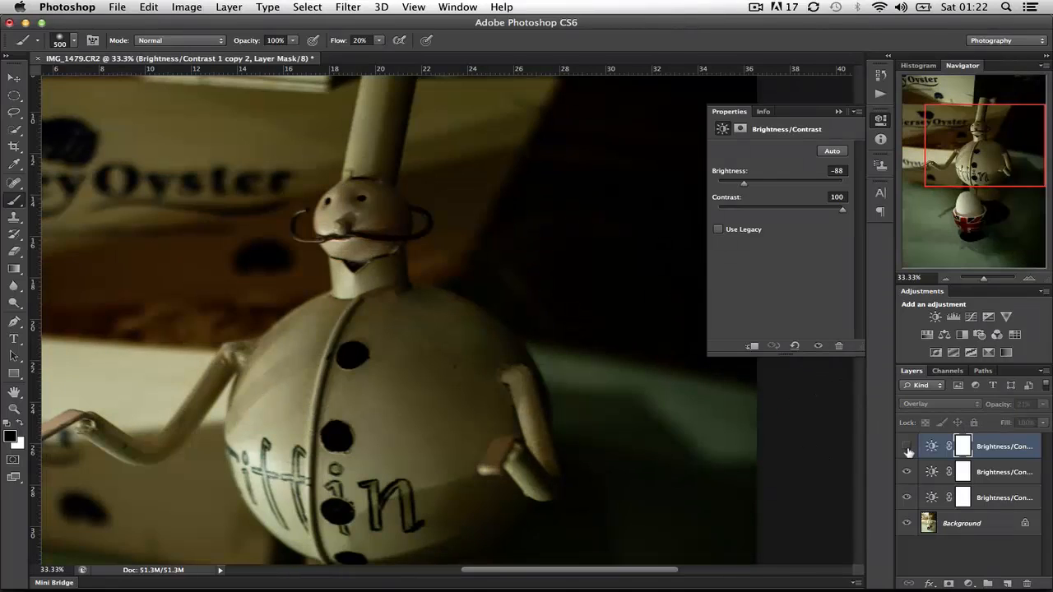
pyautogui.click(907, 449)
pyautogui.click(907, 448)
pyautogui.click(907, 448)
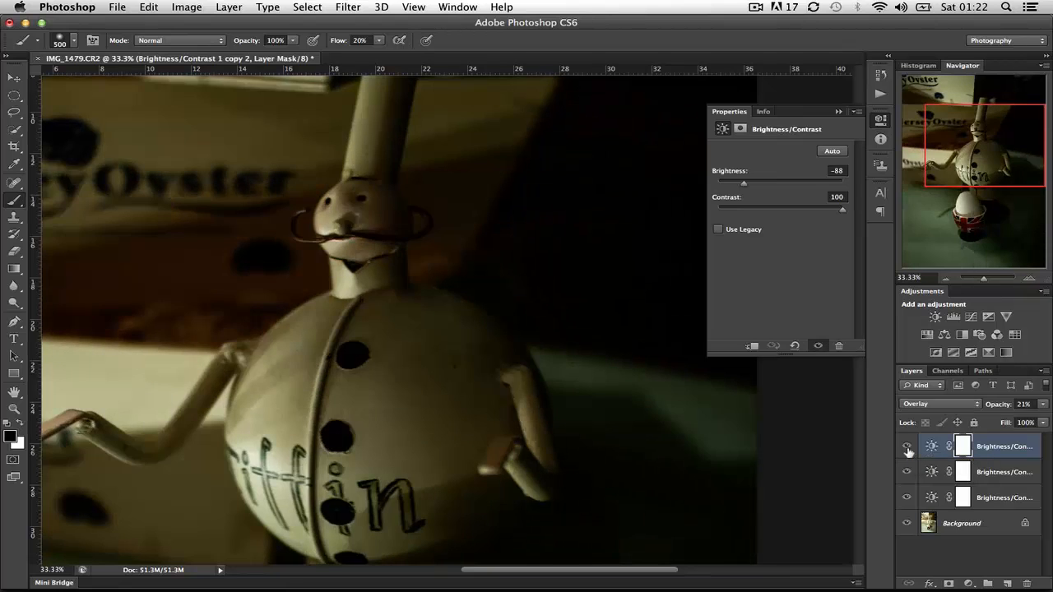
pyautogui.click(907, 448)
pyautogui.click(907, 448)
pyautogui.click(907, 449)
pyautogui.click(907, 448)
pyautogui.click(908, 448)
pyautogui.click(907, 448)
pyautogui.scroll(-10, 369, 375)
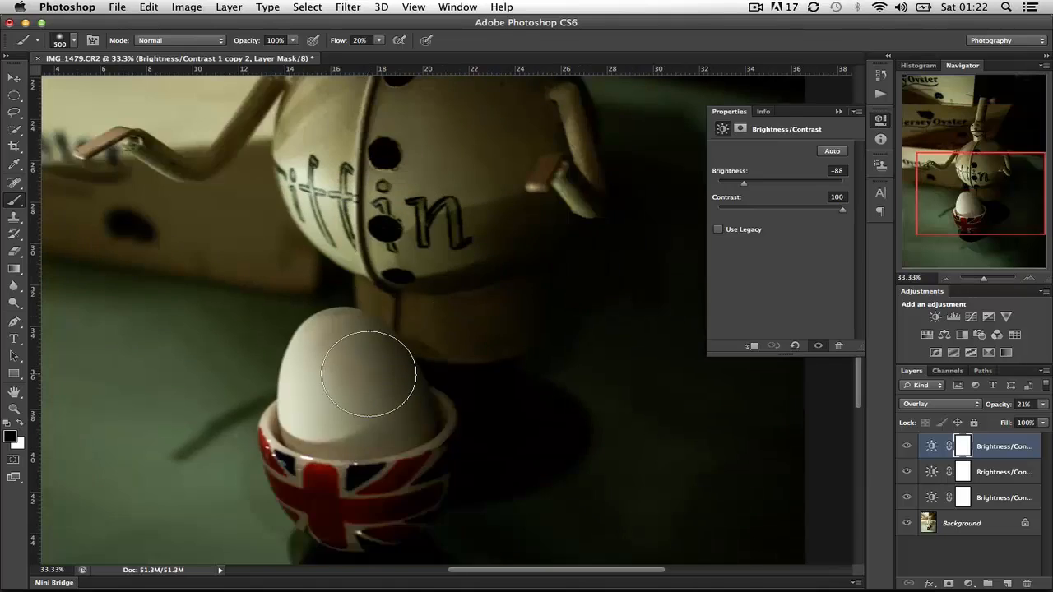
pyautogui.scroll(10, 368, 375)
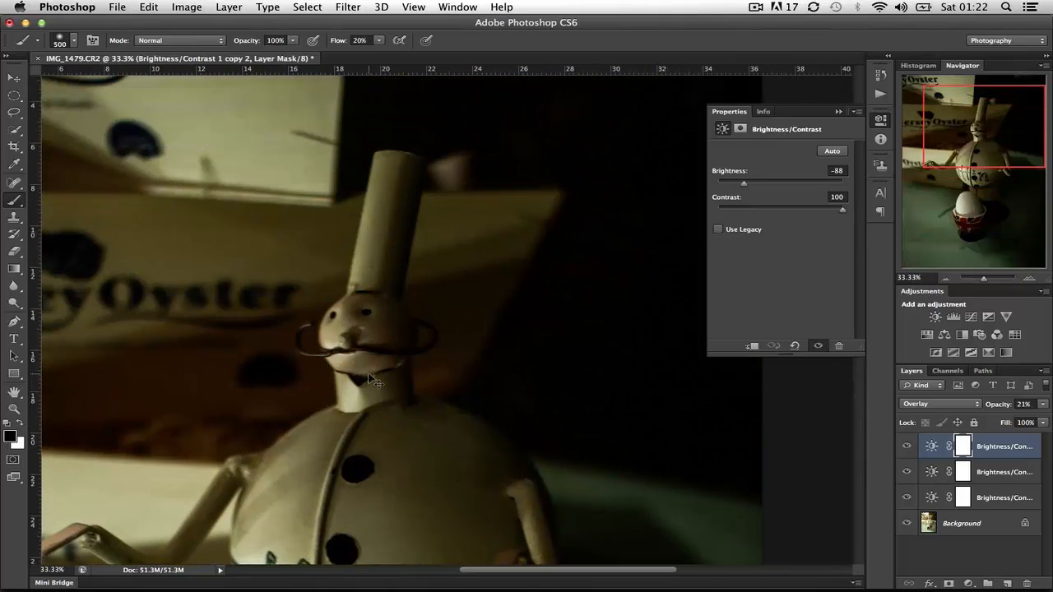
pyautogui.scroll(-2, 369, 374)
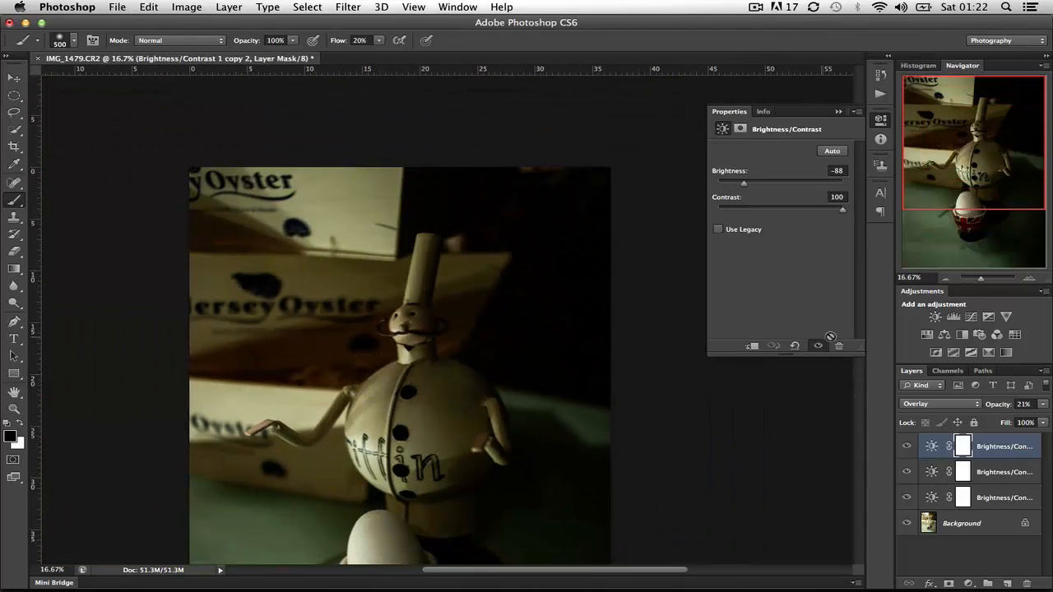
# - Add a Curves adjustment layer above the others and place a shadow point at input 45, output 25
pyautogui.click(970, 319)
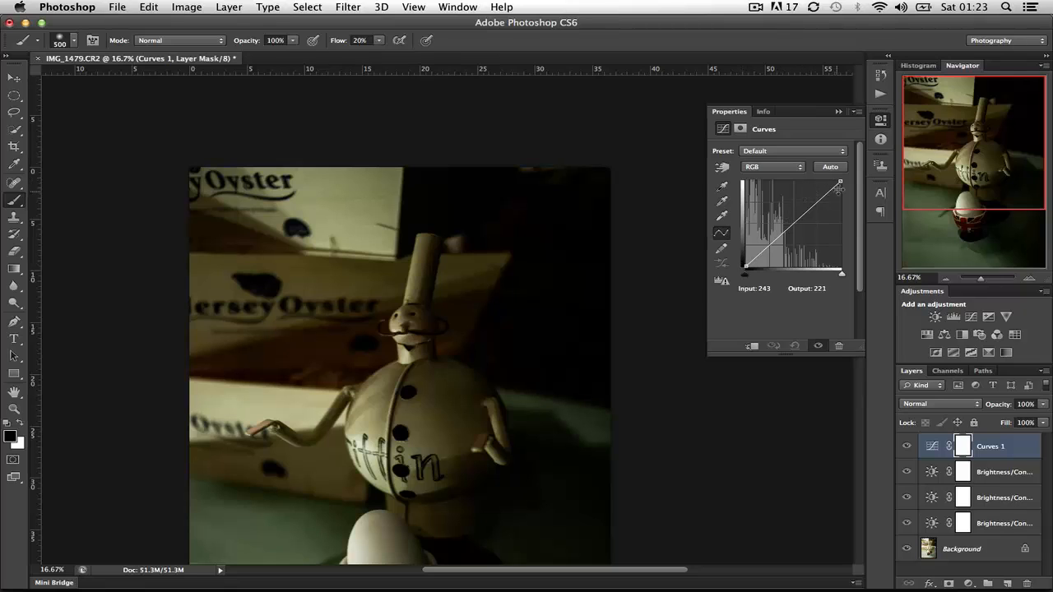
pyautogui.click(765, 245)
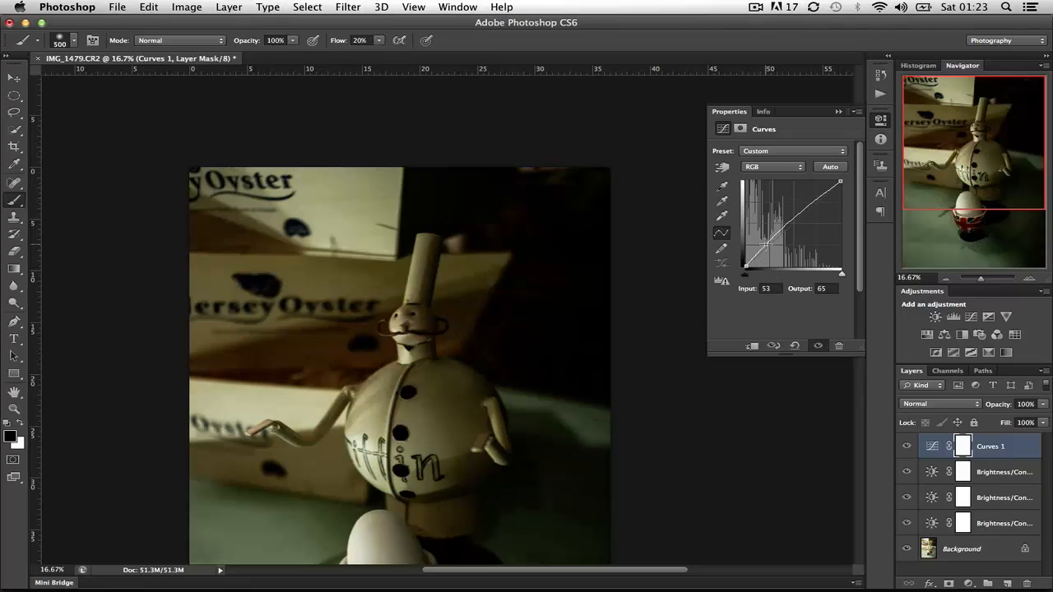
pyautogui.click(775, 285)
pyautogui.write('45')
pyautogui.press('Tab')
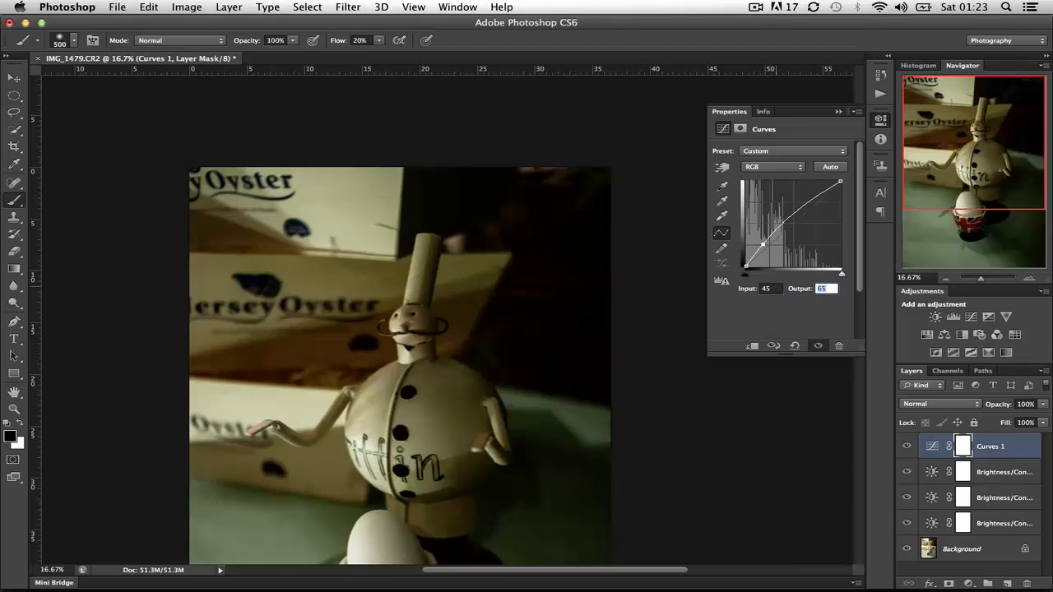
pyautogui.write('25')
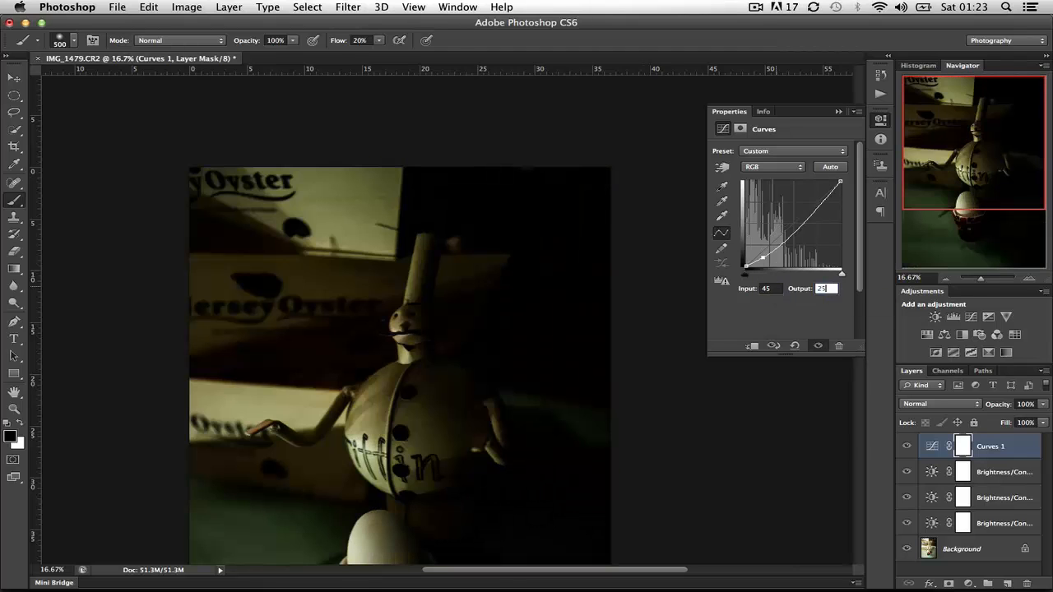
# - Add a highlight point to the RGB curve at input 210, output 230
pyautogui.click(816, 197)
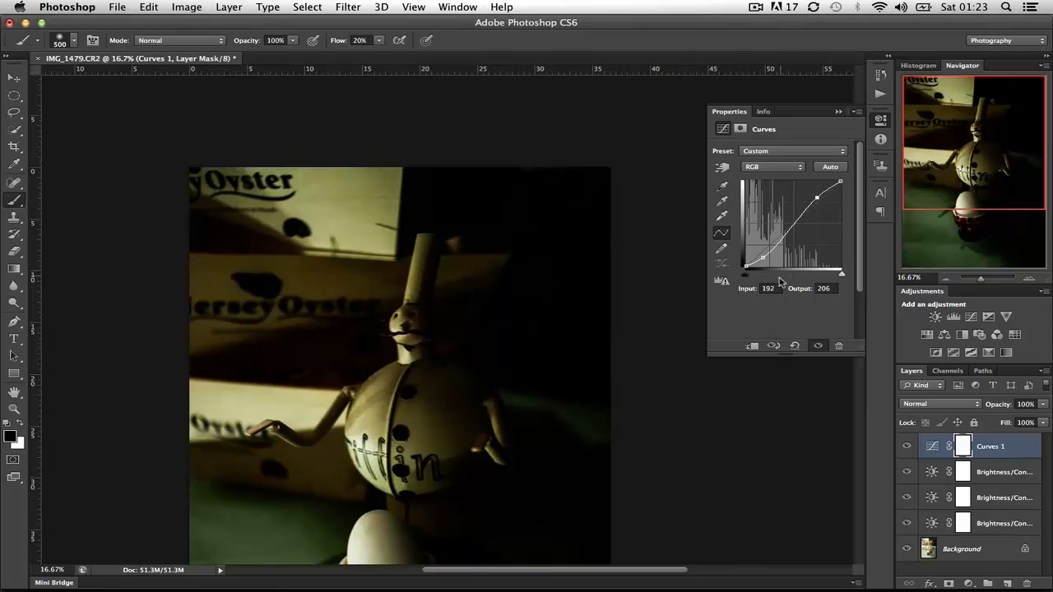
pyautogui.click(777, 288)
pyautogui.write('210')
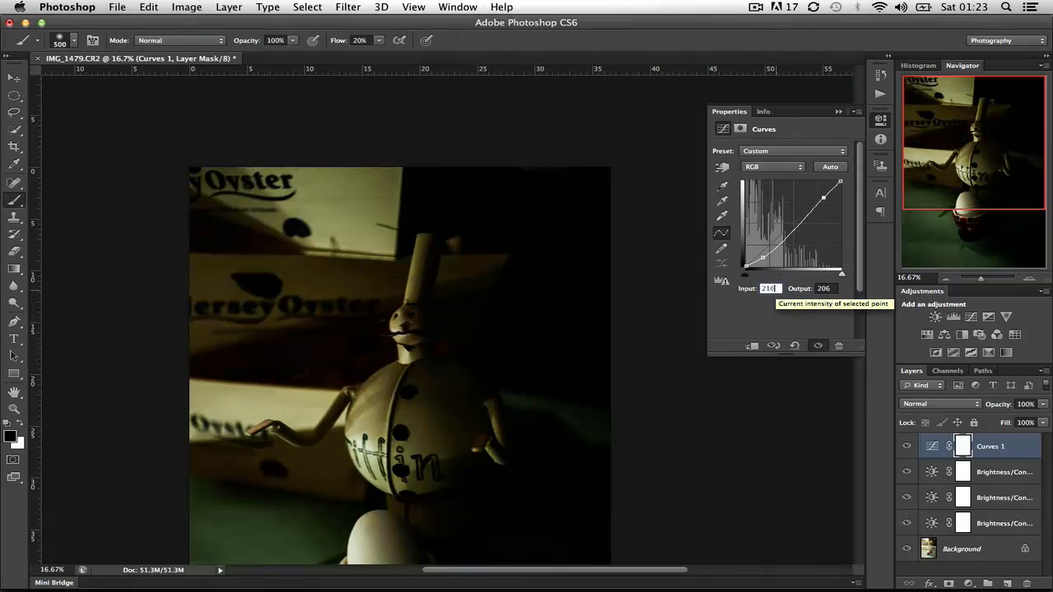
pyautogui.press('Tab')
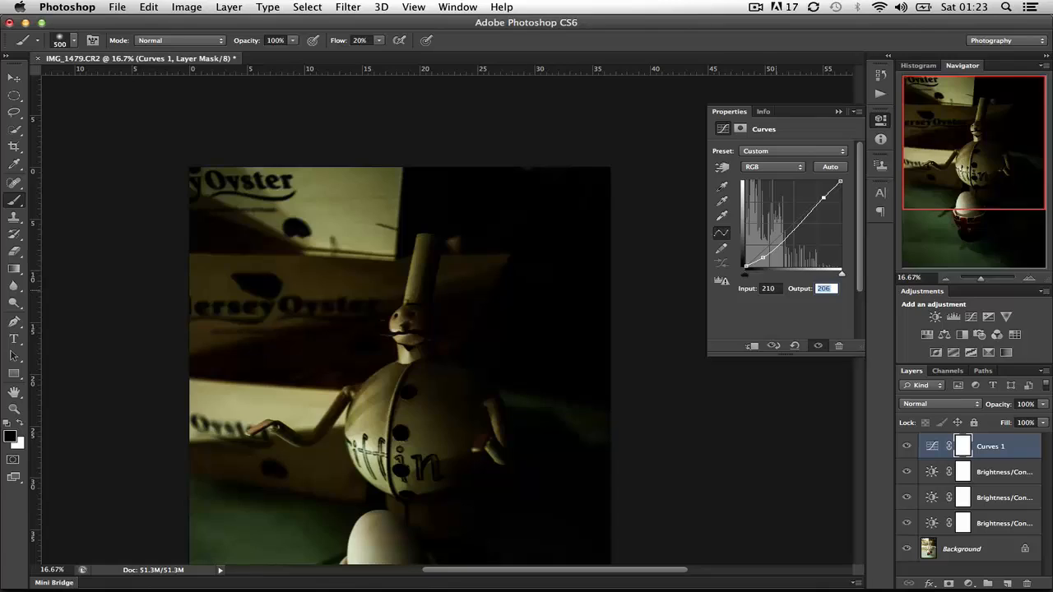
pyautogui.write('230')
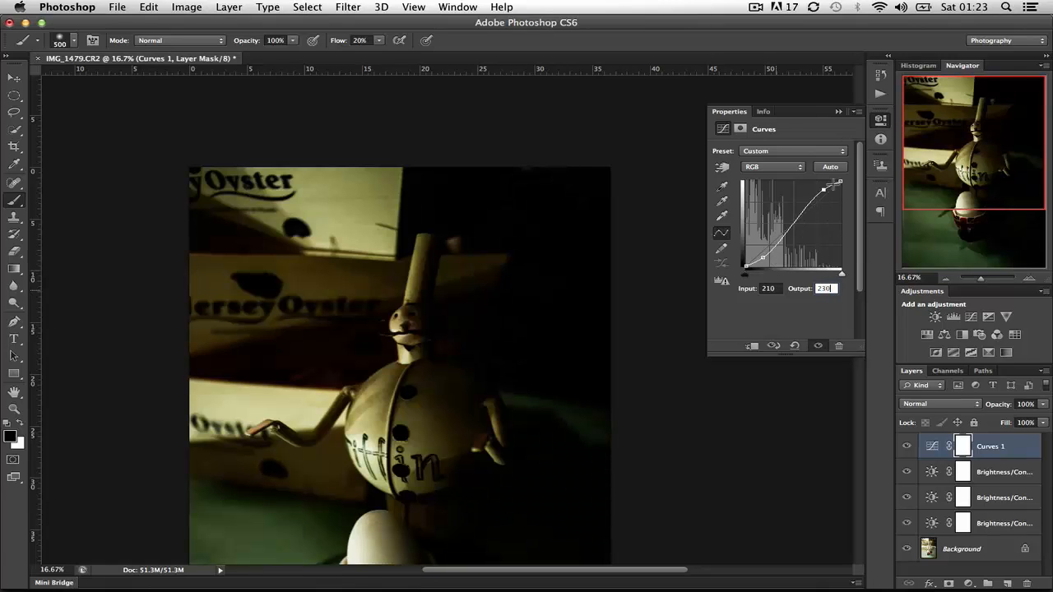
# - Add another point near the white end of the RGB curve at input 230, output 250
pyautogui.click(834, 185)
pyautogui.click(770, 288)
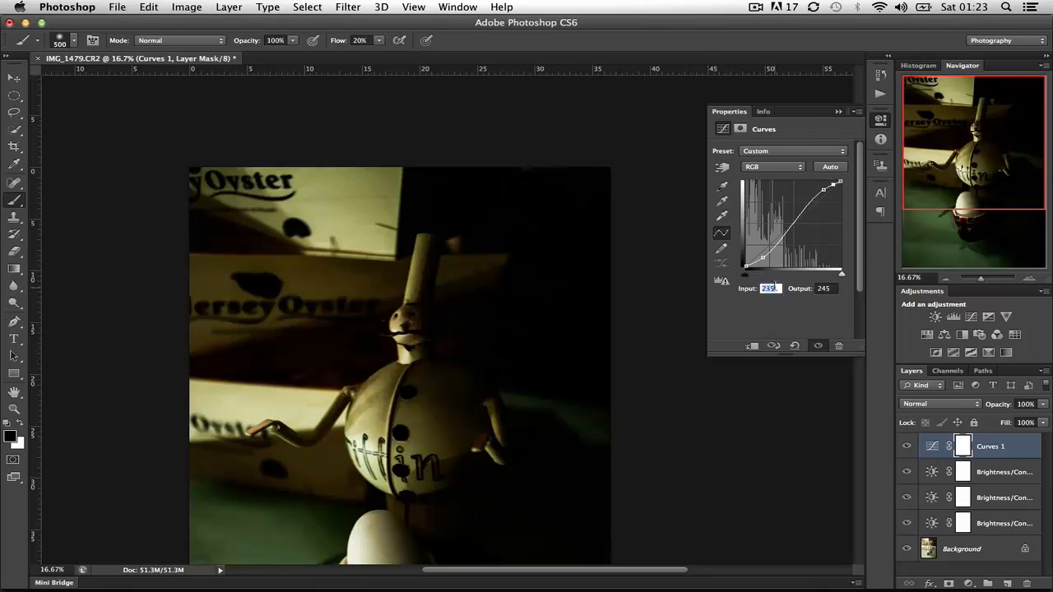
pyautogui.write('2')
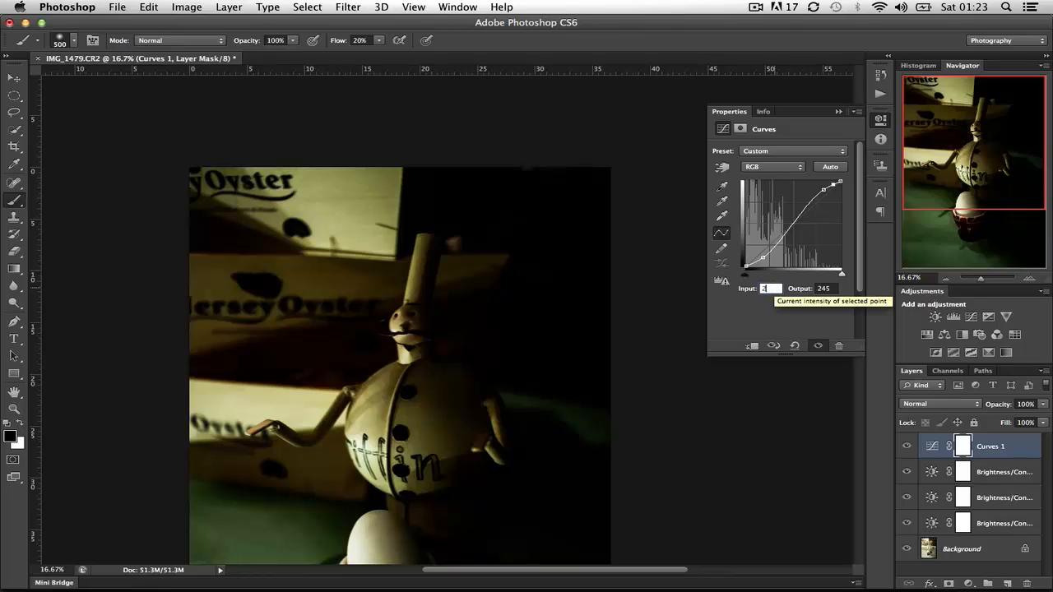
pyautogui.write('30')
pyautogui.press('Tab')
pyautogui.write('250')
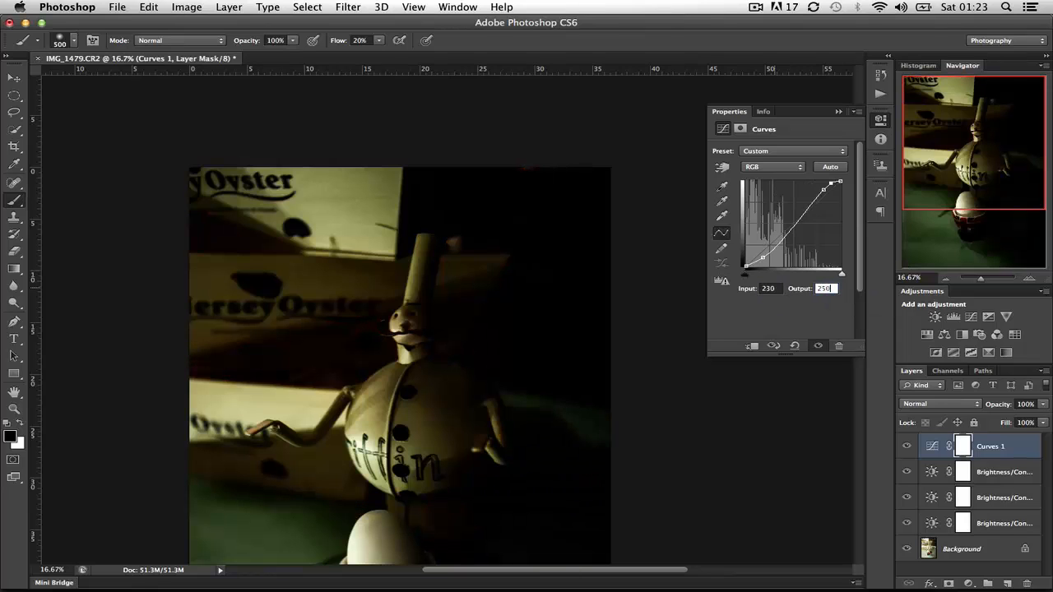
pyautogui.press('Return')
# - Set the Curves layer's blend mode to Screen and its opacity to 70%
pyautogui.scroll(-5, 648, 546)
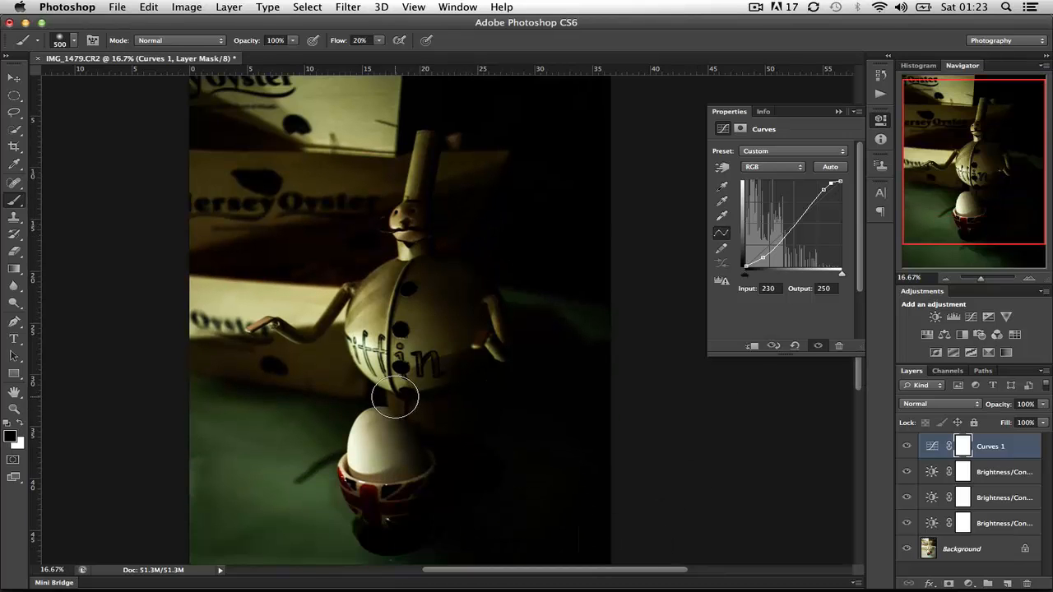
pyautogui.click(945, 407)
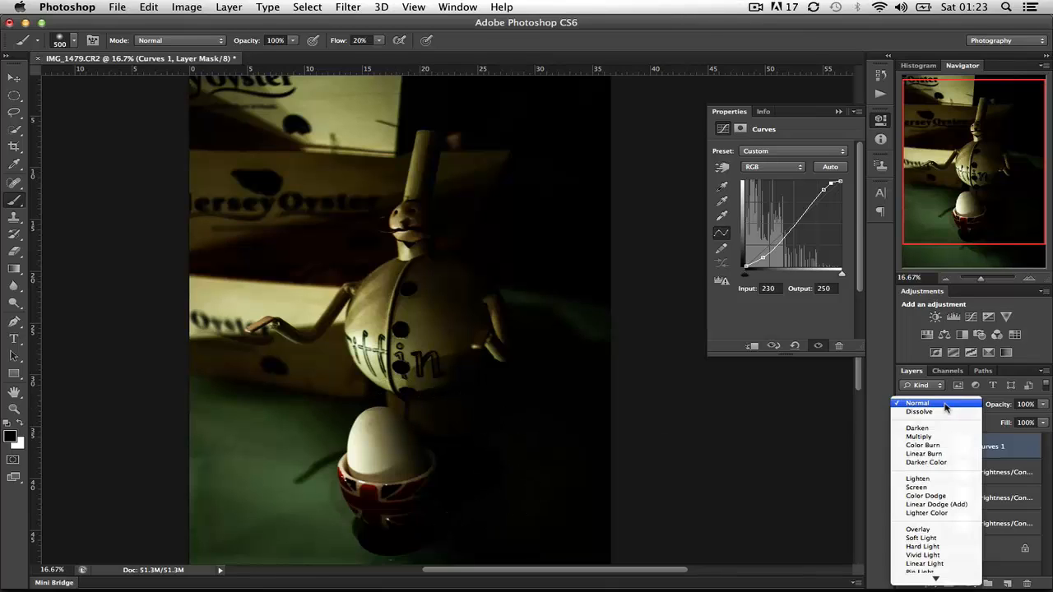
pyautogui.click(945, 407)
pyautogui.click(945, 407)
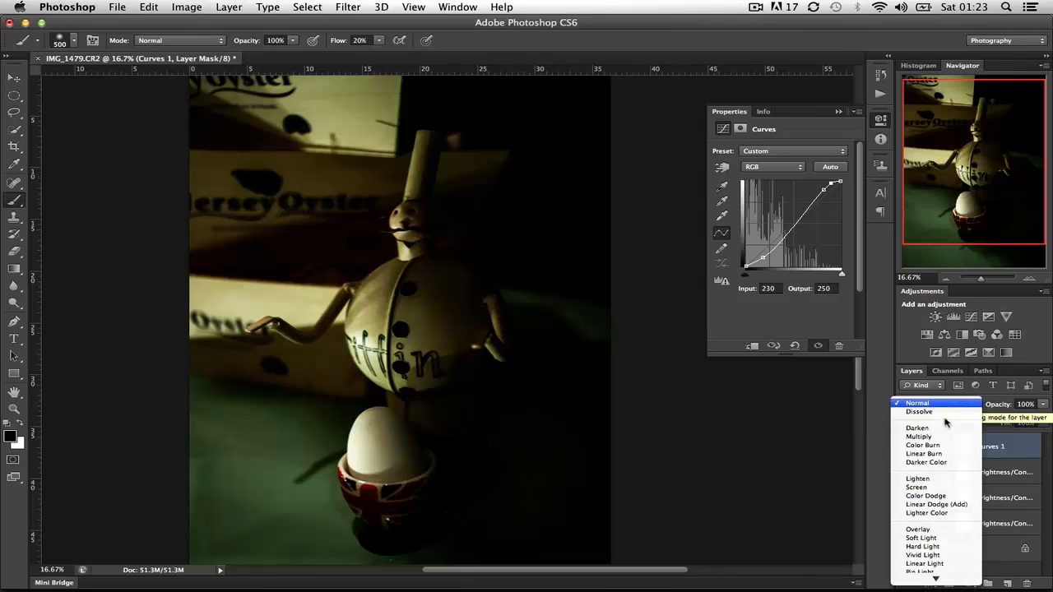
pyautogui.click(940, 488)
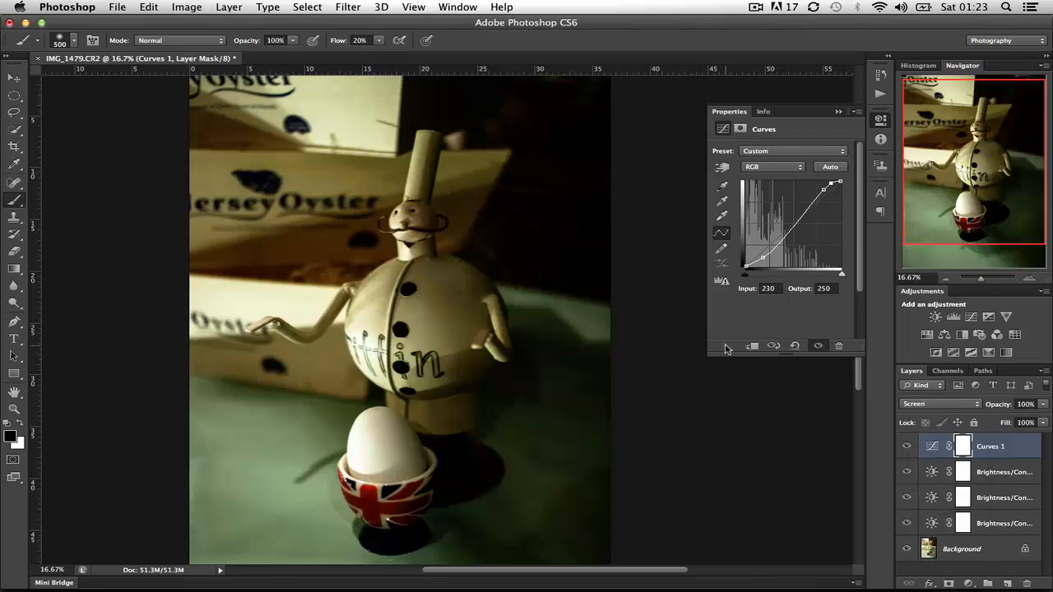
pyautogui.click(1043, 404)
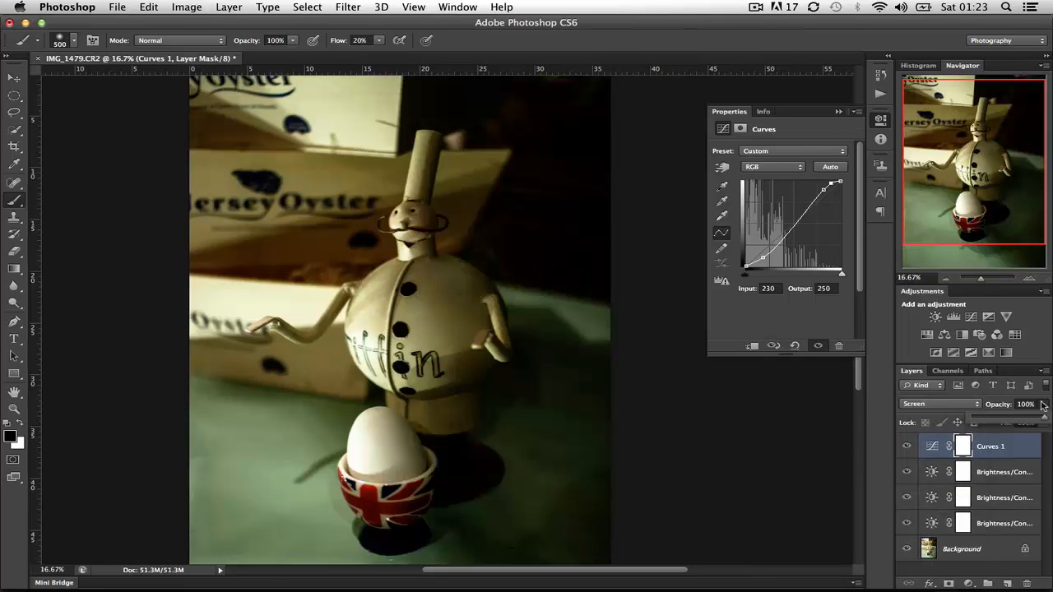
pyautogui.moveTo(1036, 419); pyautogui.dragTo(1024, 418)
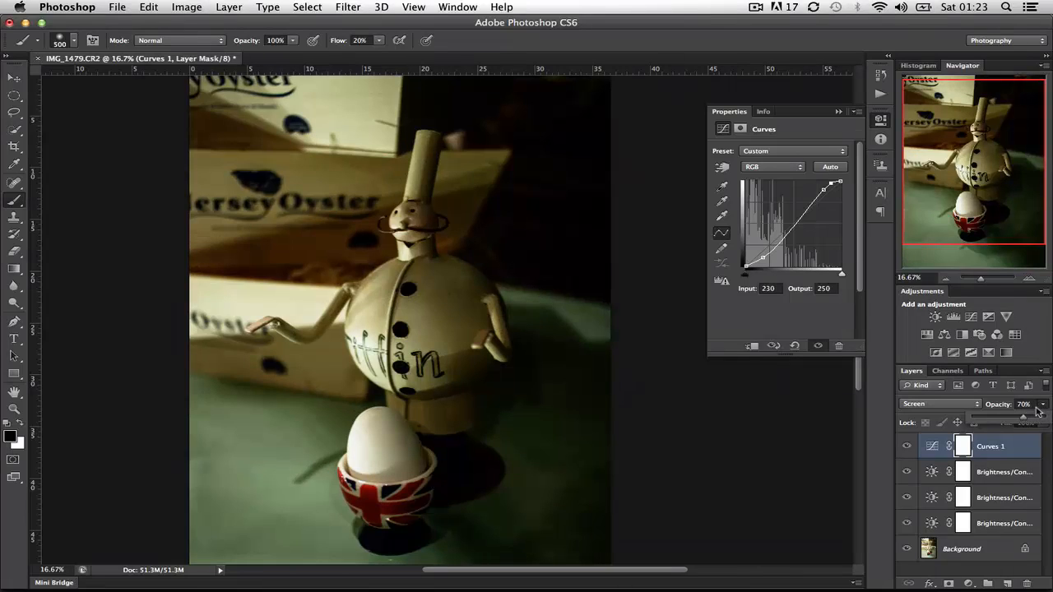
pyautogui.click(1042, 406)
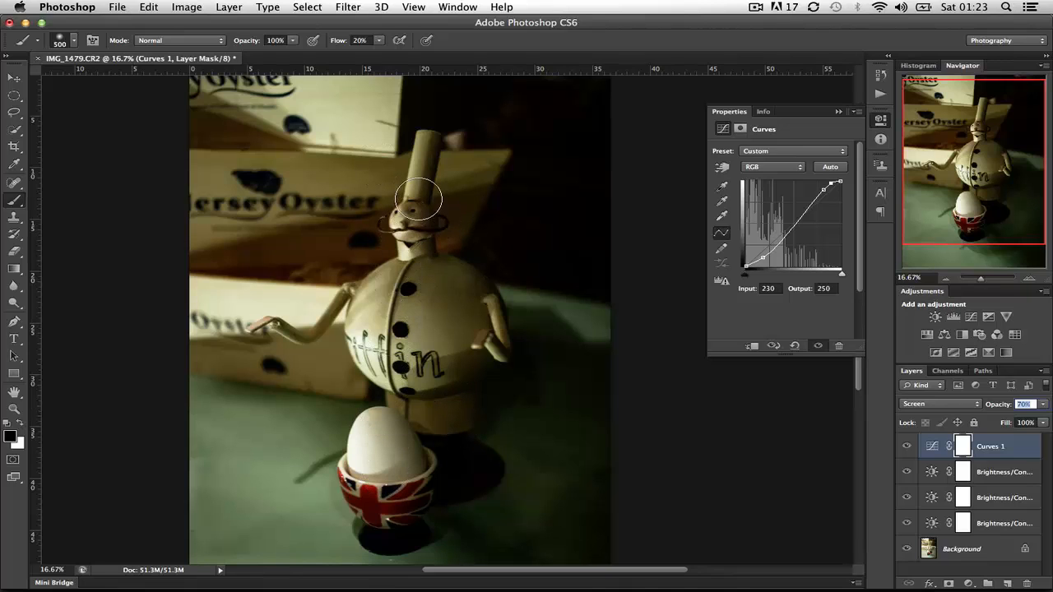
# - Inspect the figure up close, then toggle all adjustment layers together to compare the whole edited photo with the original
pyautogui.press('super+plus')
pyautogui.press('super+plus')
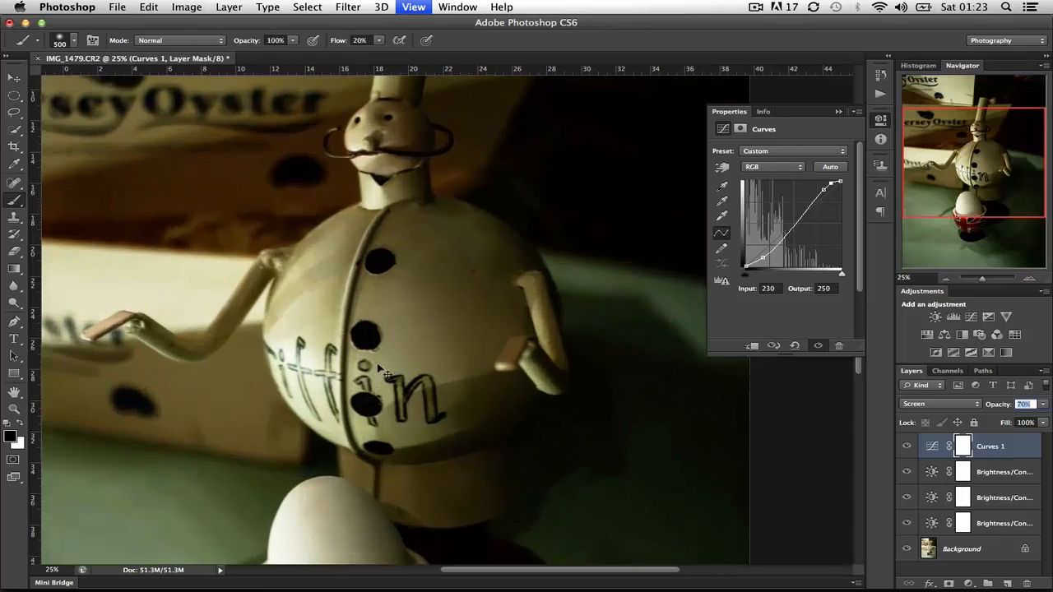
pyautogui.press('super+minus')
pyautogui.press('super+minus')
pyautogui.press('super+minus')
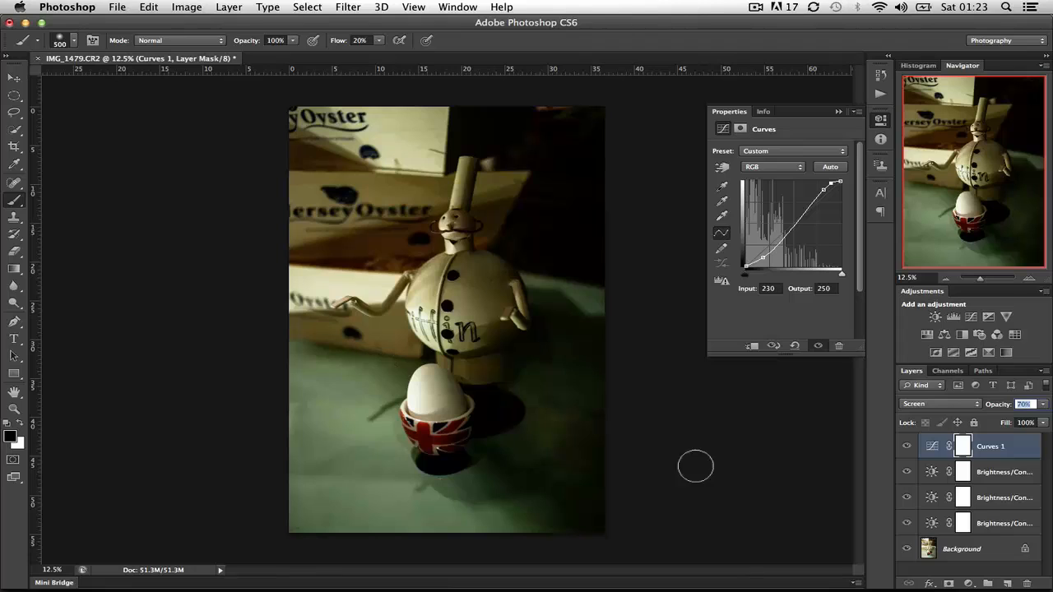
pyautogui.keyDown('alt'); pyautogui.click(906, 549); pyautogui.keyUp('alt')
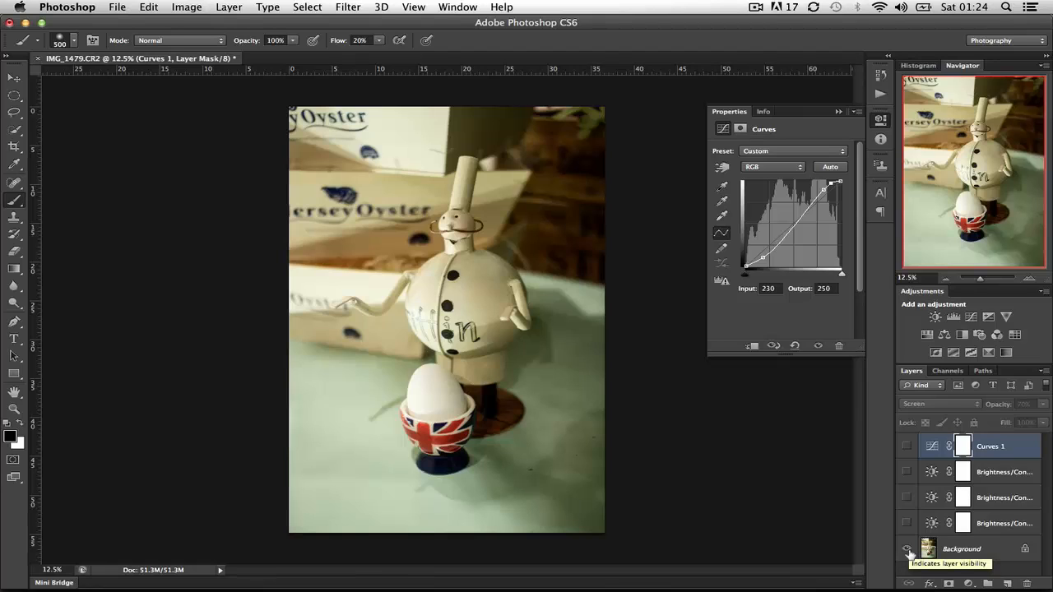
pyautogui.keyDown('alt'); pyautogui.click(907, 549); pyautogui.keyUp('alt')
pyautogui.keyDown('alt'); pyautogui.click(906, 549); pyautogui.keyUp('alt')
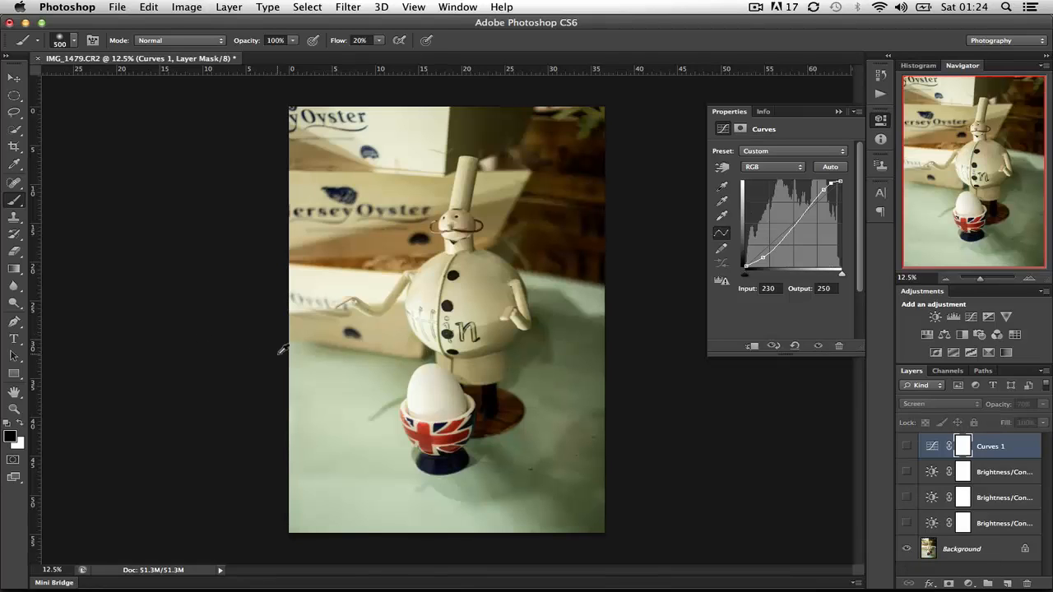
pyautogui.keyDown('alt'); pyautogui.click(906, 549); pyautogui.keyUp('alt')
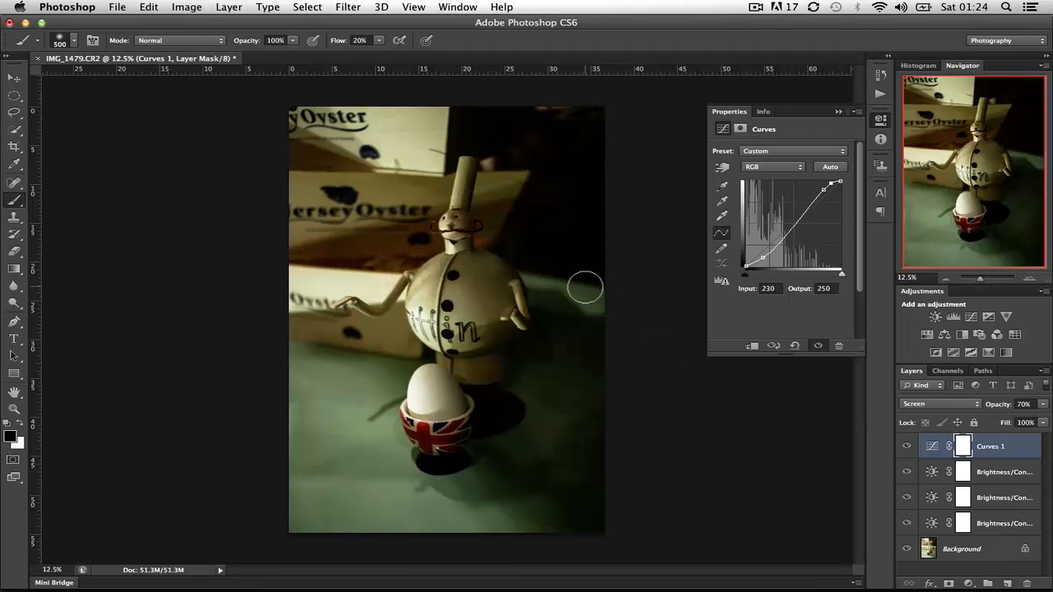